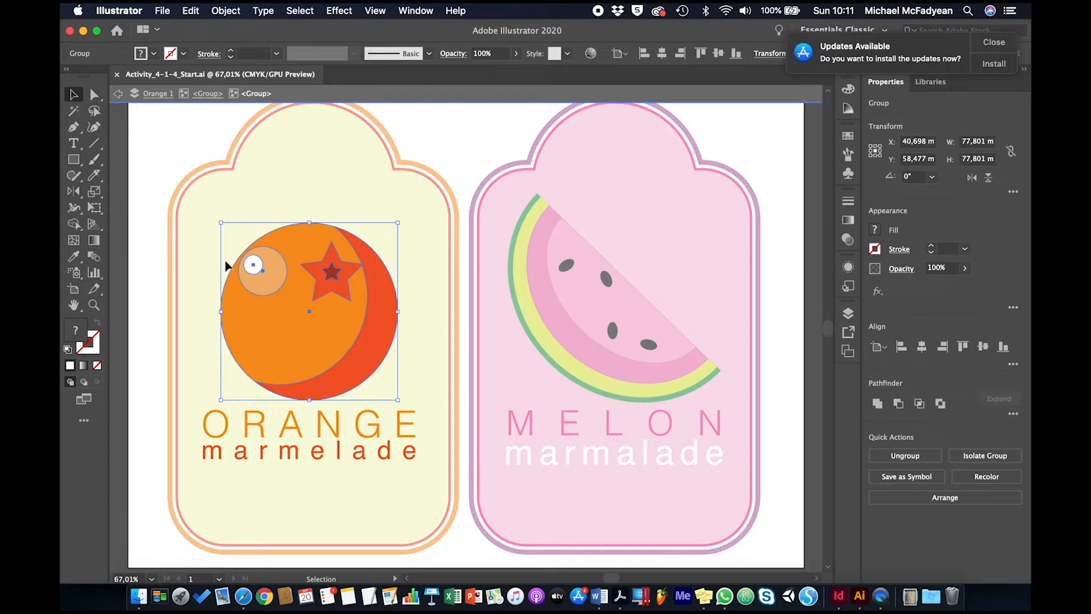
# Copy the orange fruit group from the orange label and leave isolation mode.
pyautogui.click(191, 11)
pyautogui.click(199, 76)
pyautogui.doubleClick(159, 143)
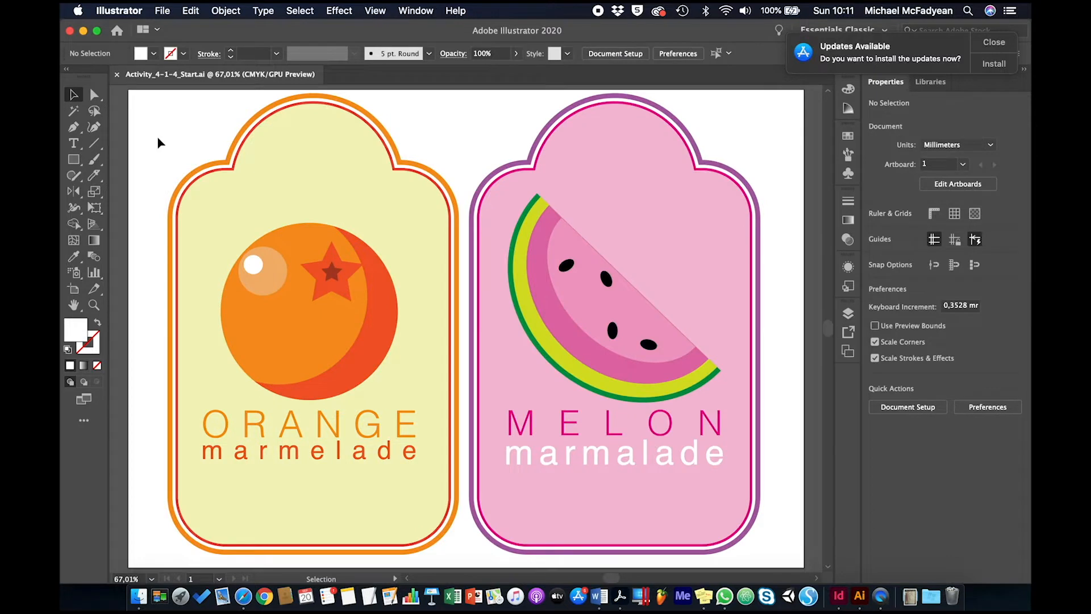
# Add a second A4 landscape artboard beside the labels and paste the copied orange fruit onto it.
pyautogui.press('super+minus')
pyautogui.press('super+minus')
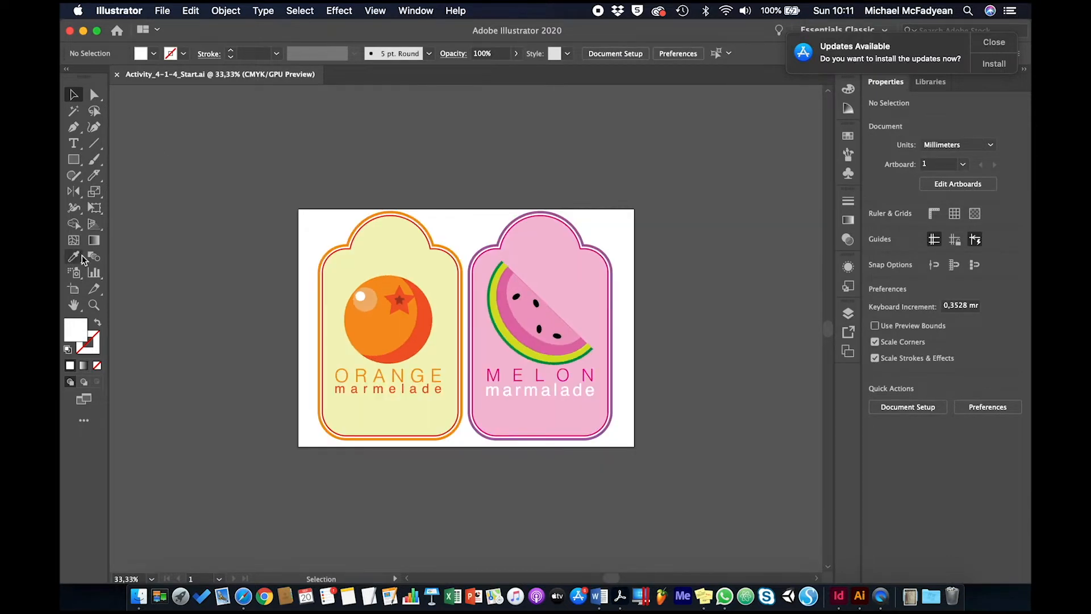
pyautogui.click(74, 290)
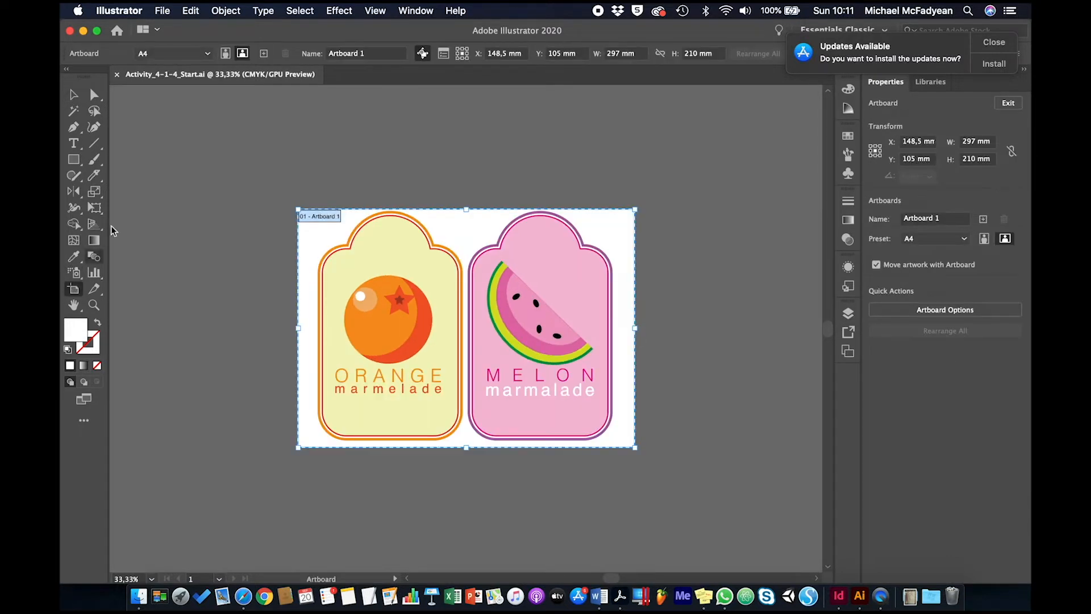
pyautogui.click(265, 54)
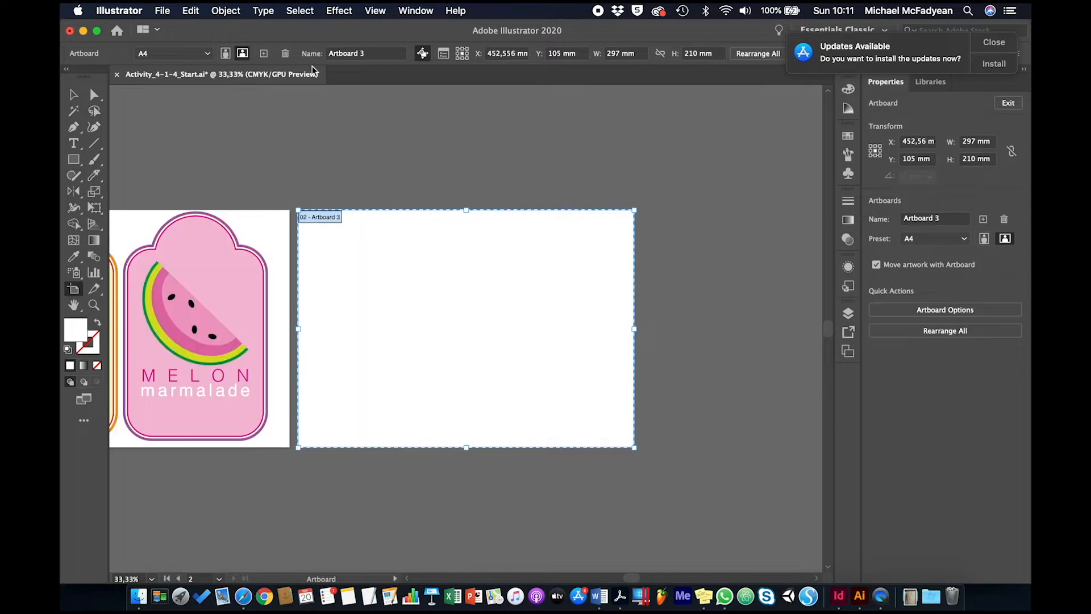
pyautogui.click(78, 98)
pyautogui.press('super+v')
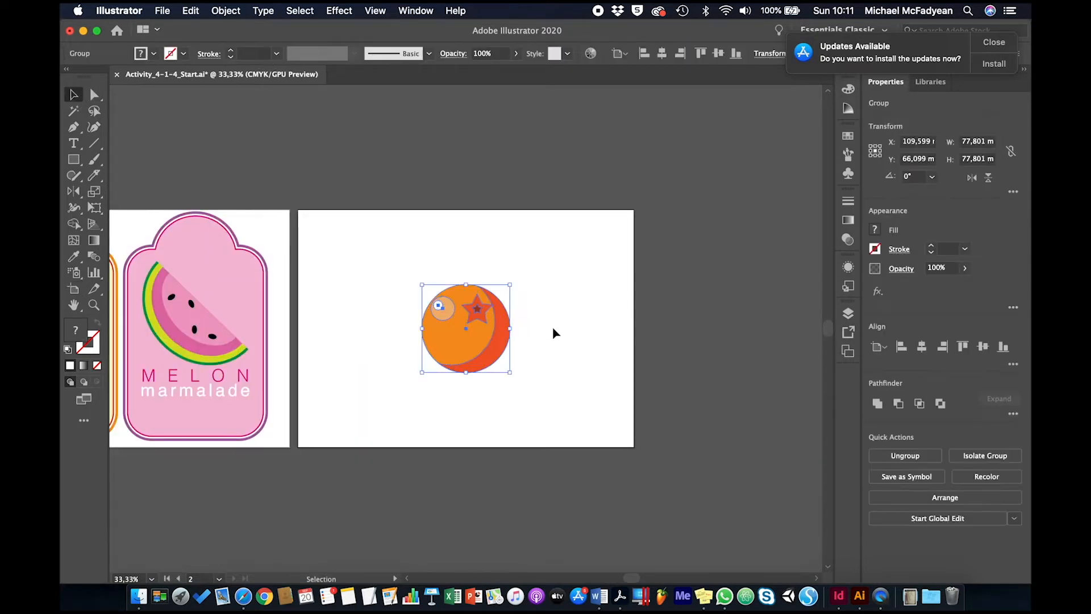
# Recolor the pasted orange by linking its harmony colors and desaturating them to pale tones, with the crescent shadow at about H 30°, S 31%, B 95%.
pyautogui.press('super+equal')
pyautogui.press('super+equal')
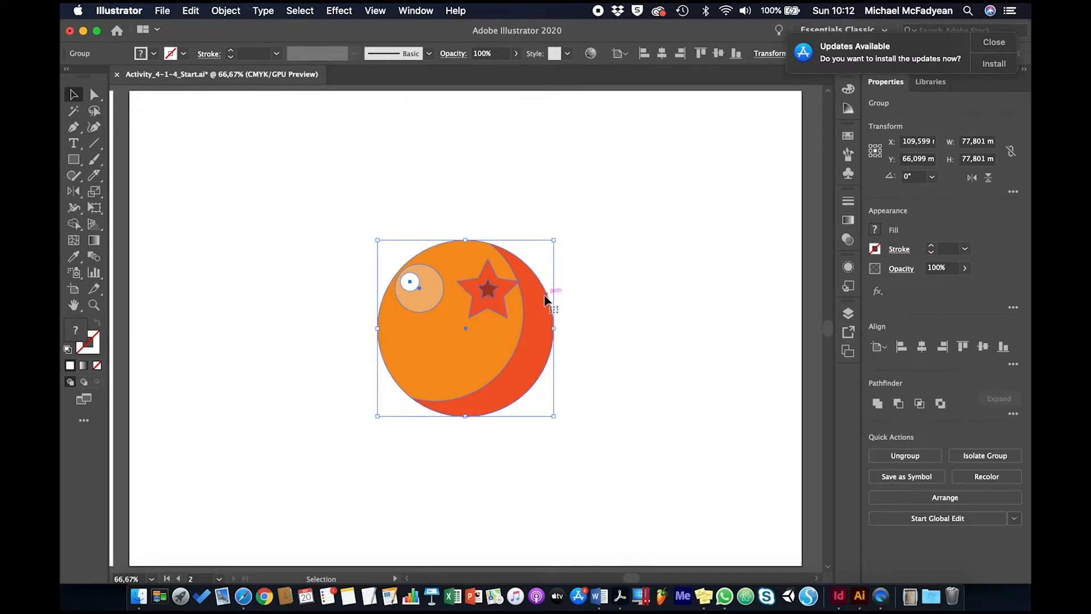
pyautogui.click(591, 54)
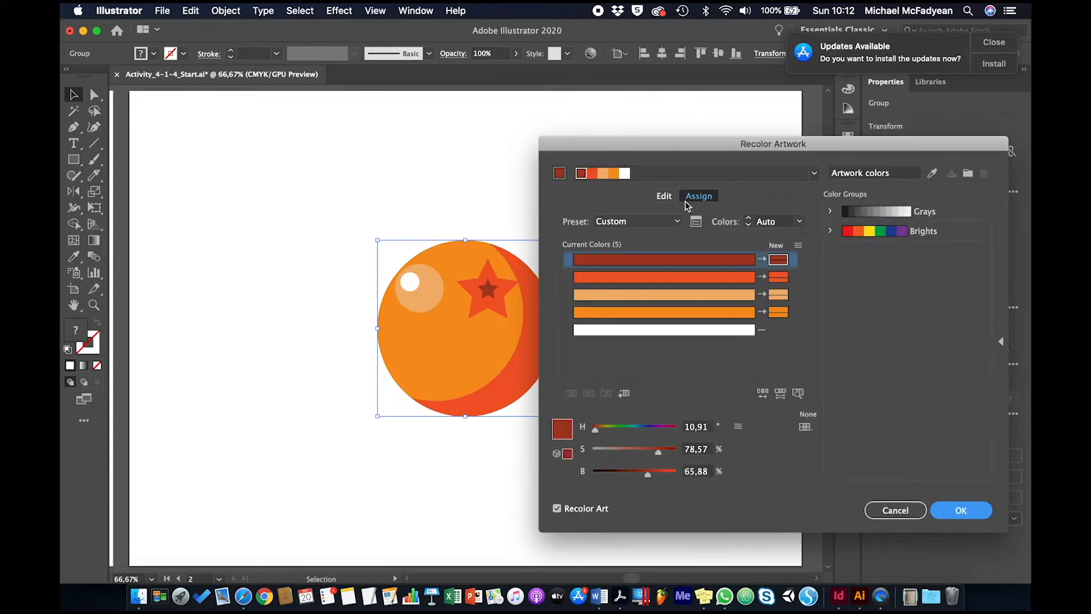
pyautogui.click(665, 197)
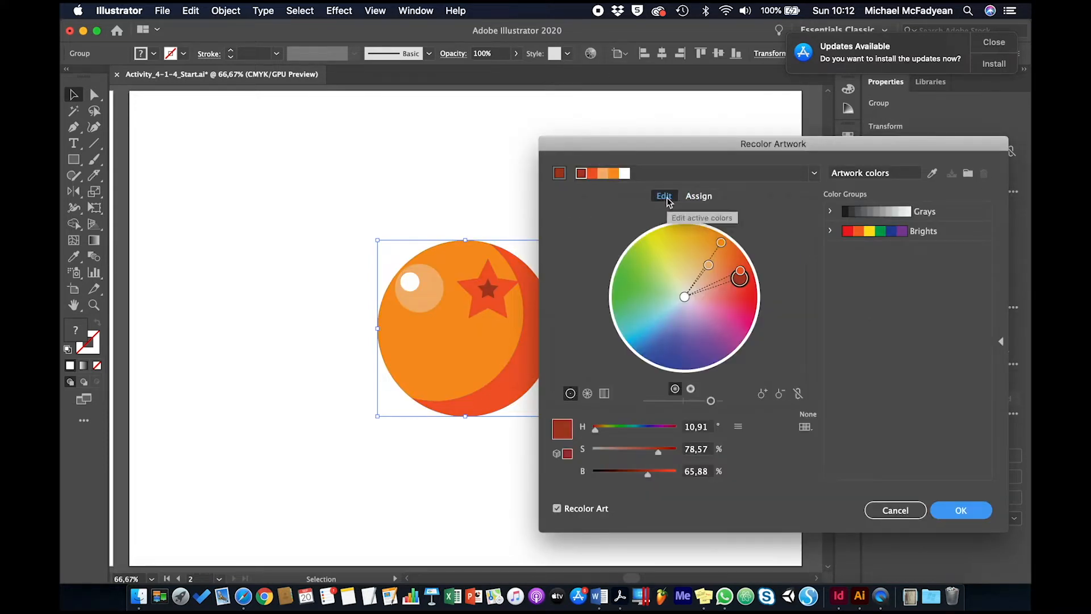
pyautogui.click(798, 395)
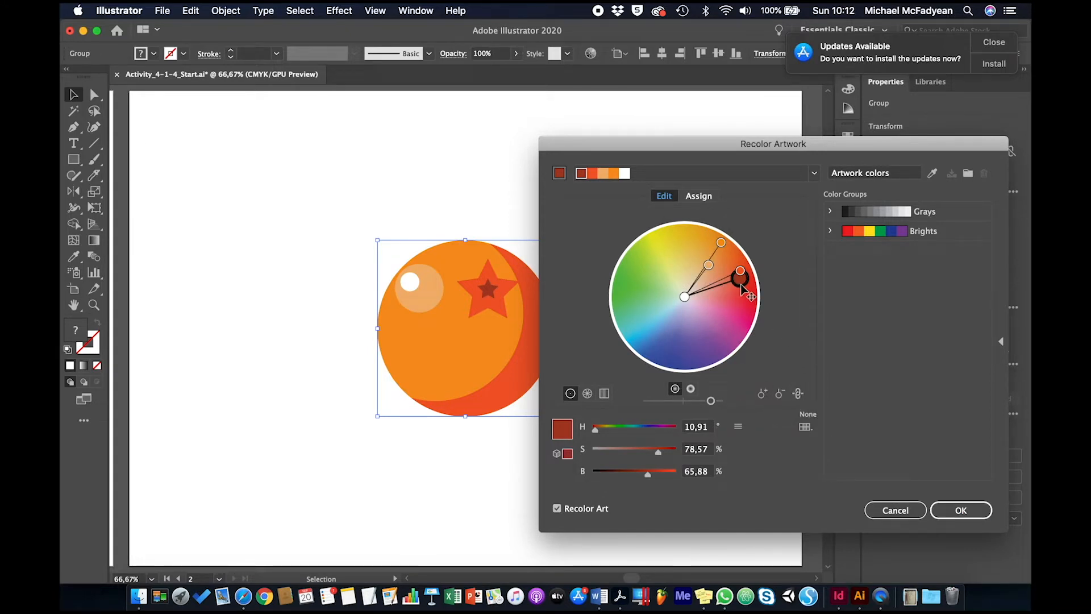
pyautogui.moveTo(741, 285); pyautogui.dragTo(708, 283)
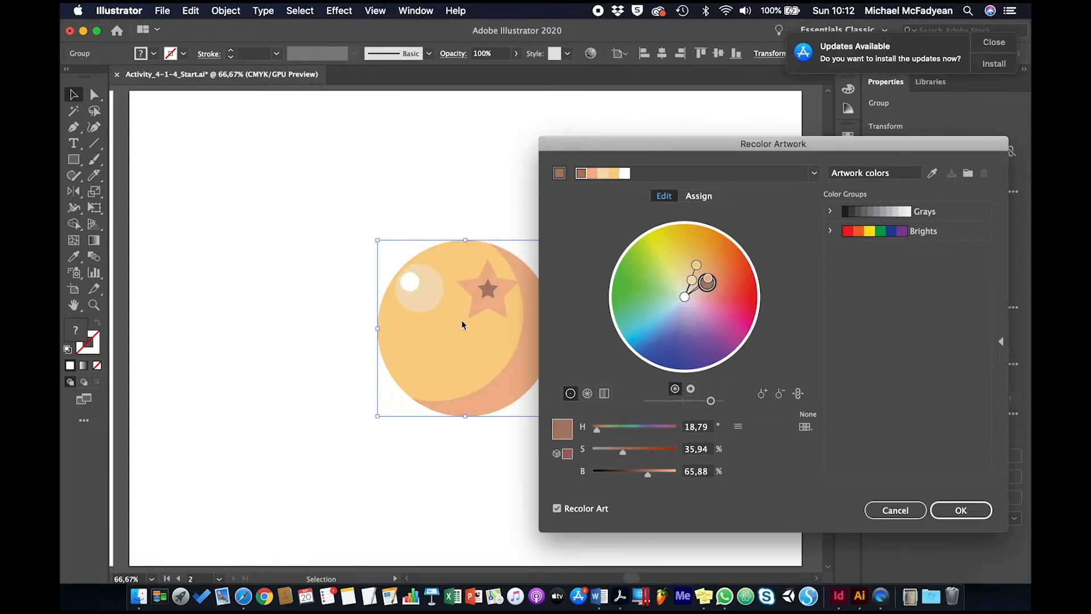
pyautogui.moveTo(707, 287); pyautogui.dragTo(698, 279)
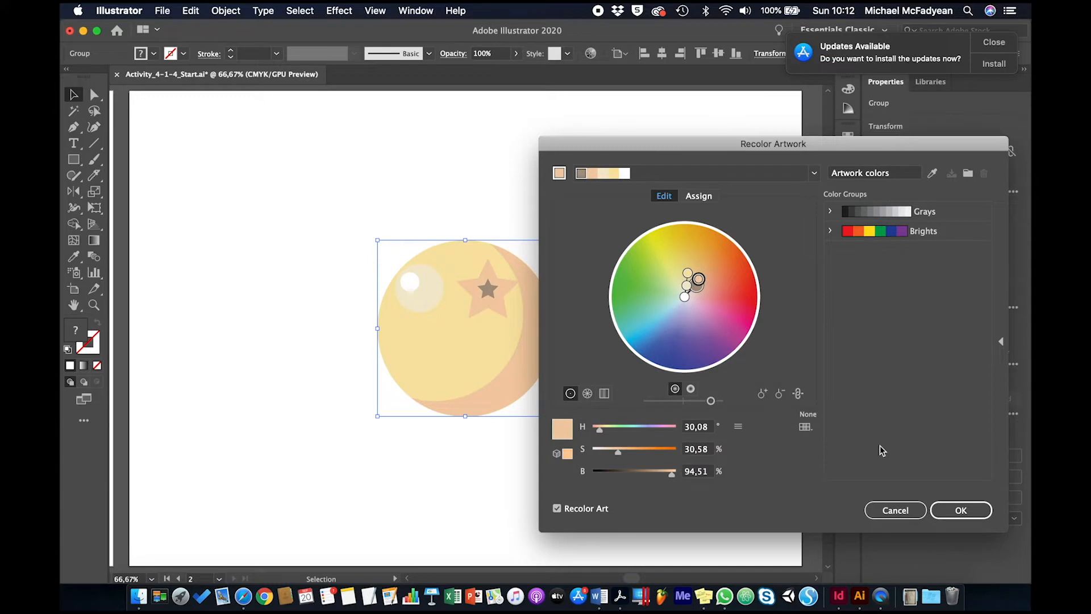
pyautogui.click(957, 511)
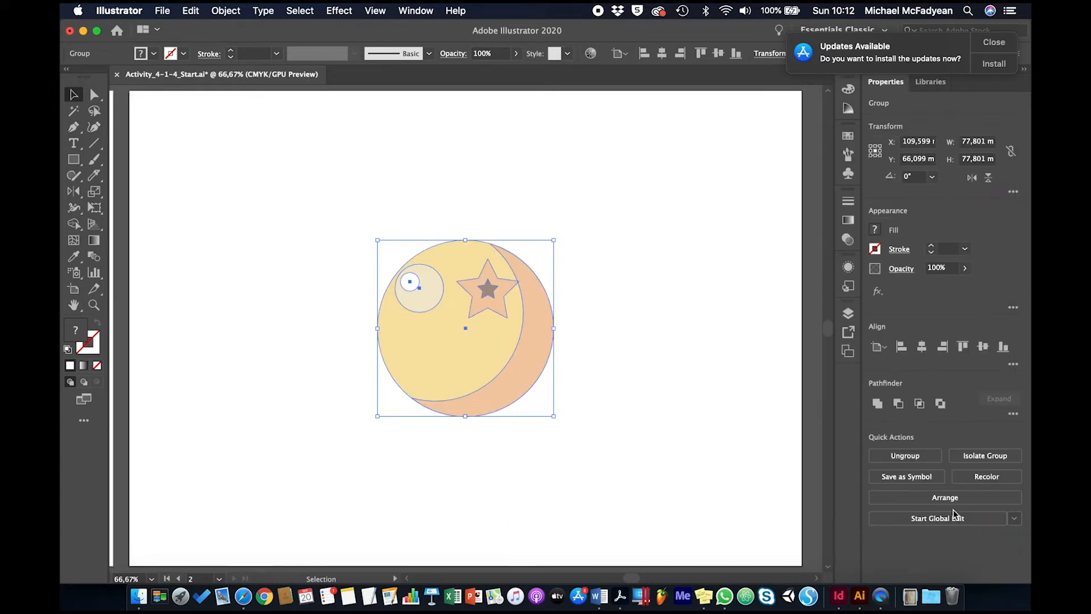
pyautogui.click(635, 254)
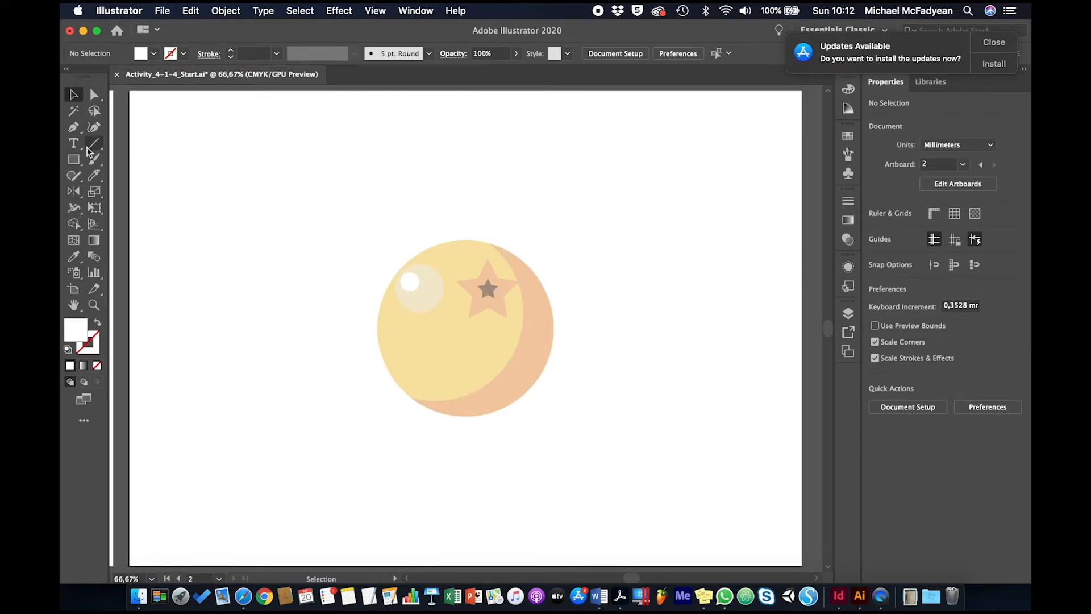
# Draw a square of about 137 mm per side over the pale orange with the Rectangle tool.
pyautogui.click(75, 161)
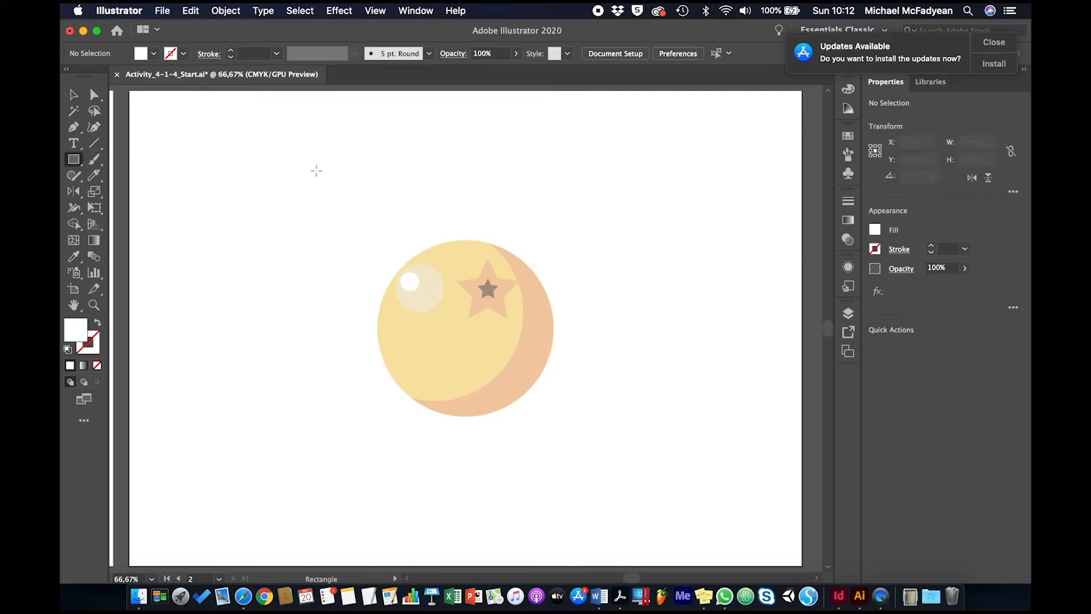
pyautogui.moveTo(317, 170); pyautogui.dragTo(628, 481)
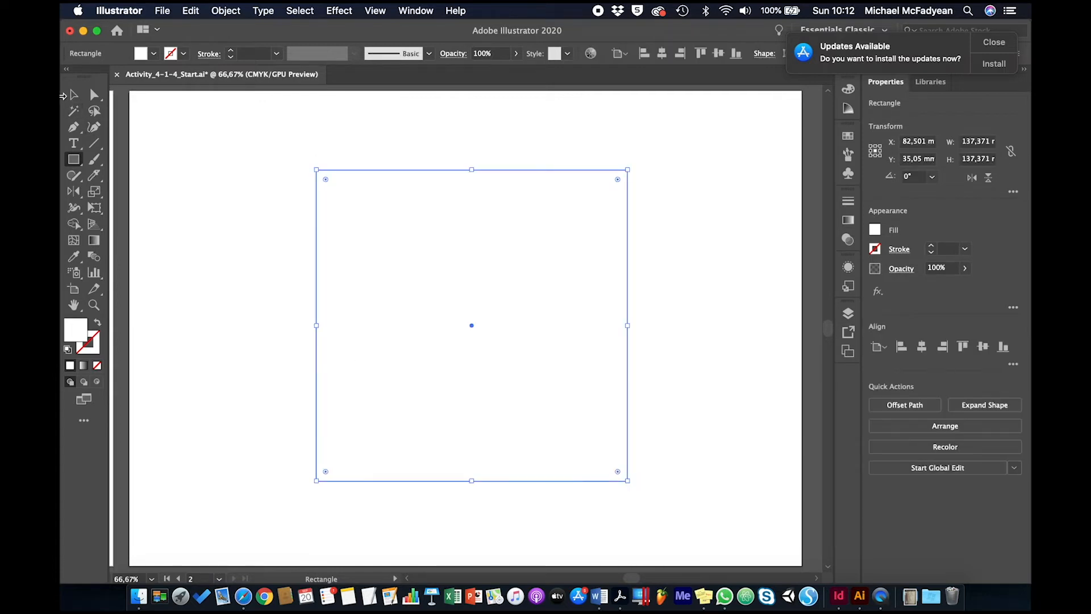
pyautogui.click(75, 95)
# Fill the square with the pale yellow sampled from the orange label's background and set its stroke to none.
pyautogui.press('super+0')
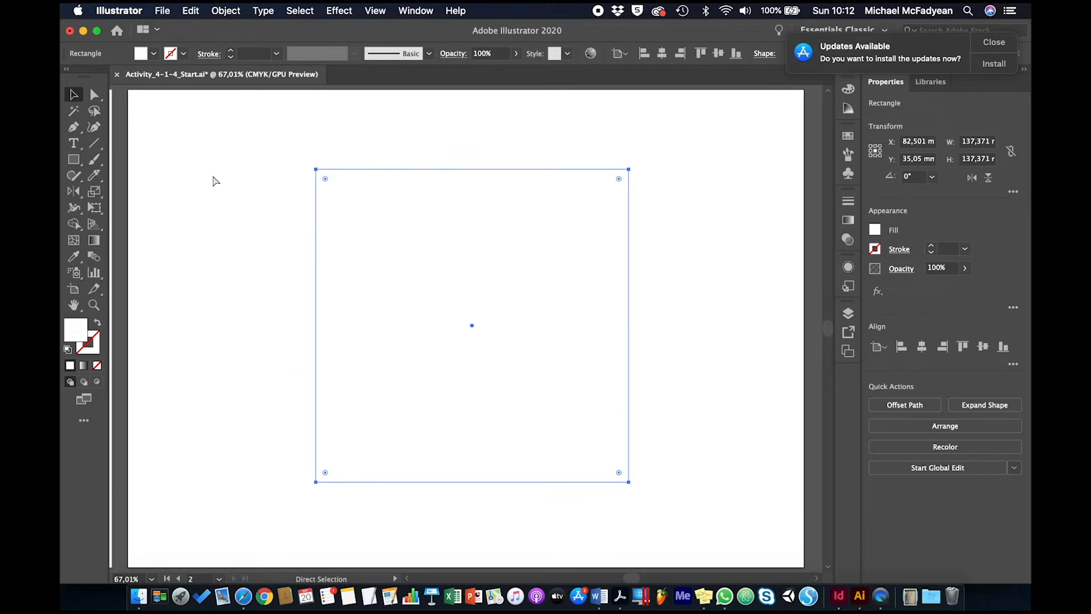
pyautogui.press('super+alt+0')
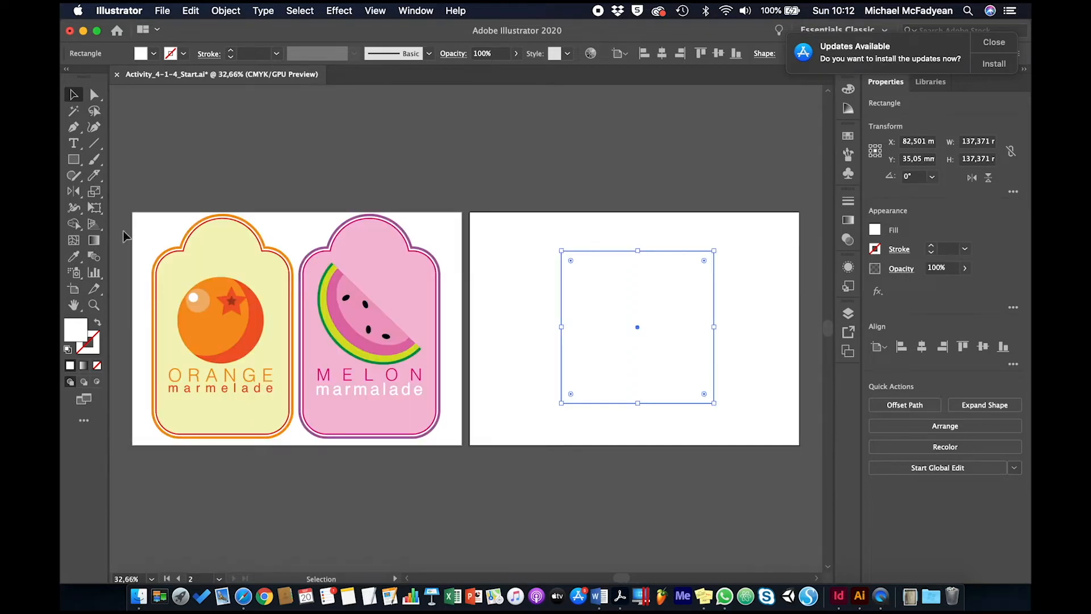
pyautogui.click(74, 256)
pyautogui.click(232, 252)
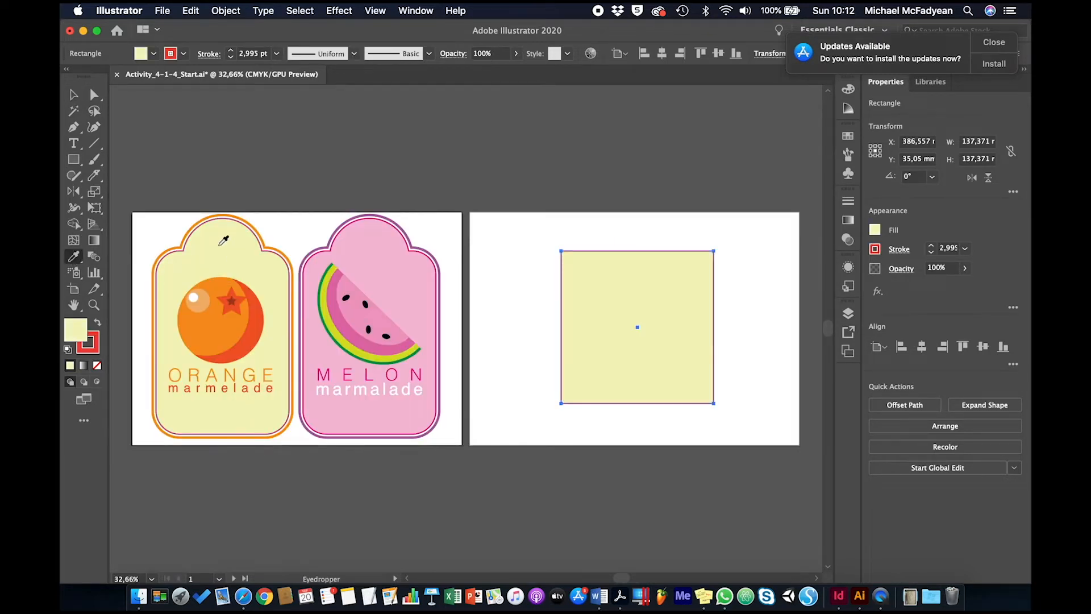
pyautogui.click(74, 95)
pyautogui.click(183, 53)
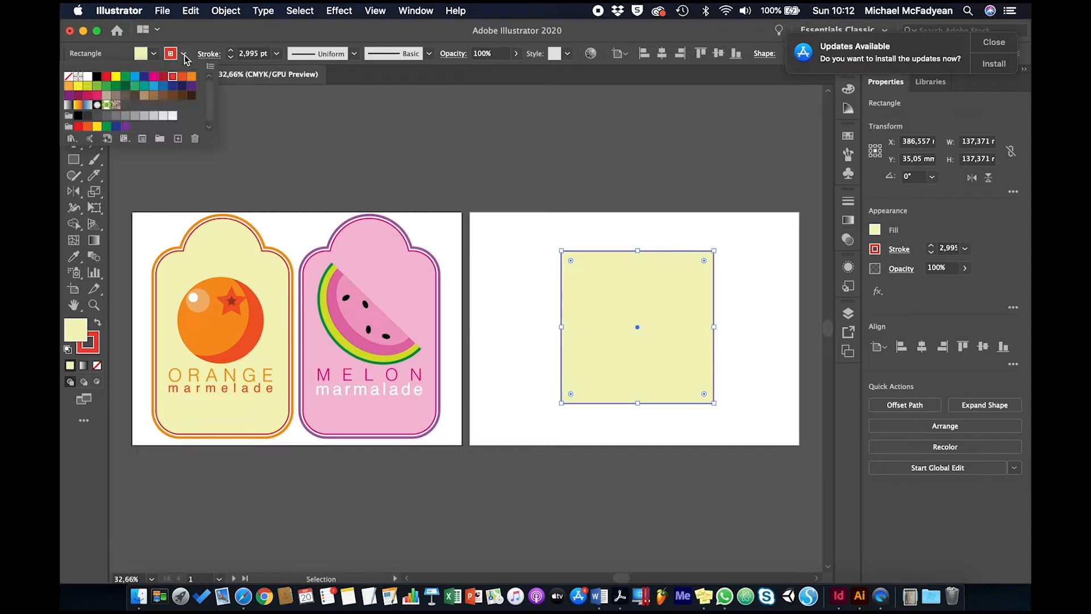
pyautogui.click(68, 78)
pyautogui.click(516, 176)
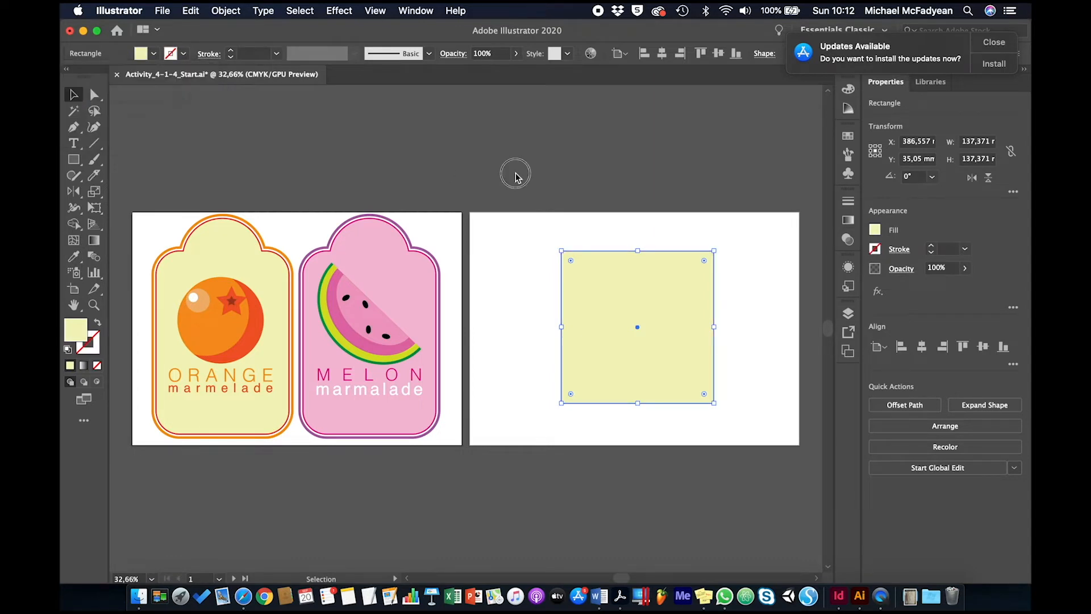
# Send the yellow square to the back and center it and the orange on each other horizontally and vertically.
pyautogui.rightClick(653, 288)
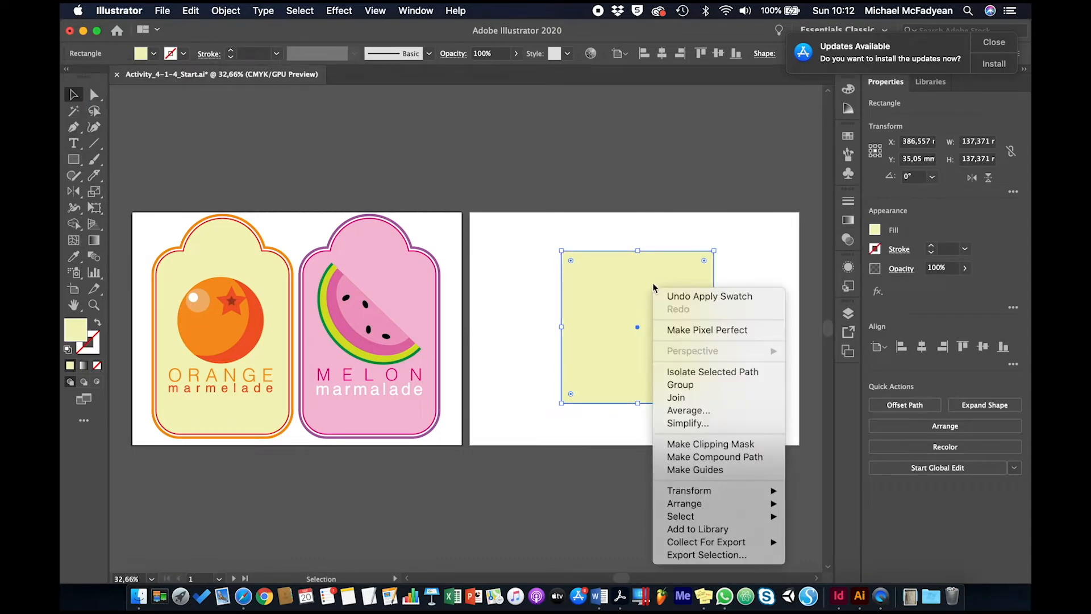
pyautogui.moveTo(750, 503)
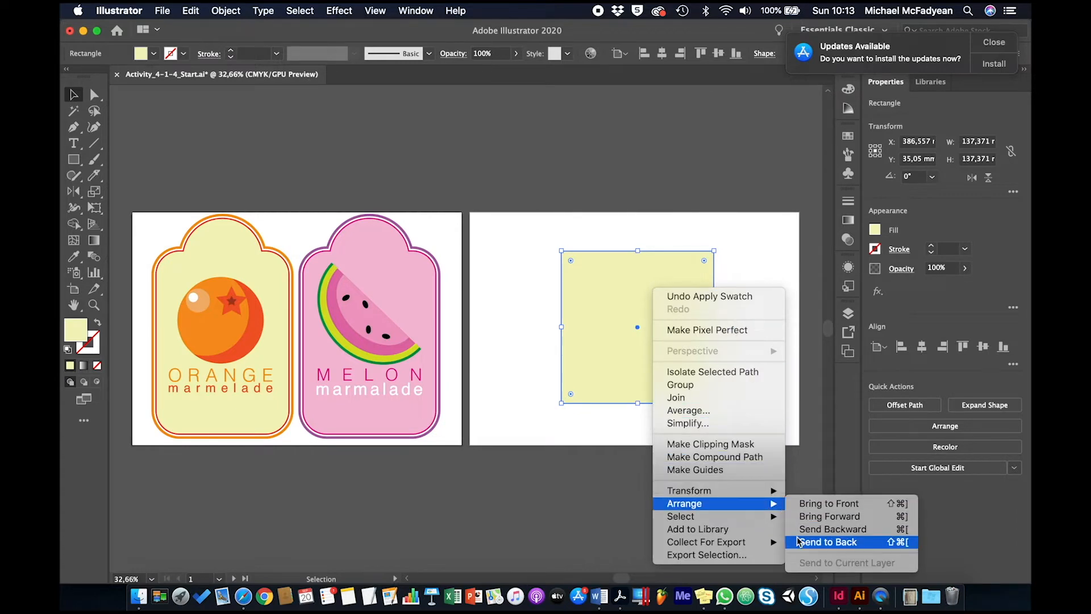
pyautogui.click(819, 543)
pyautogui.moveTo(761, 226); pyautogui.dragTo(575, 385)
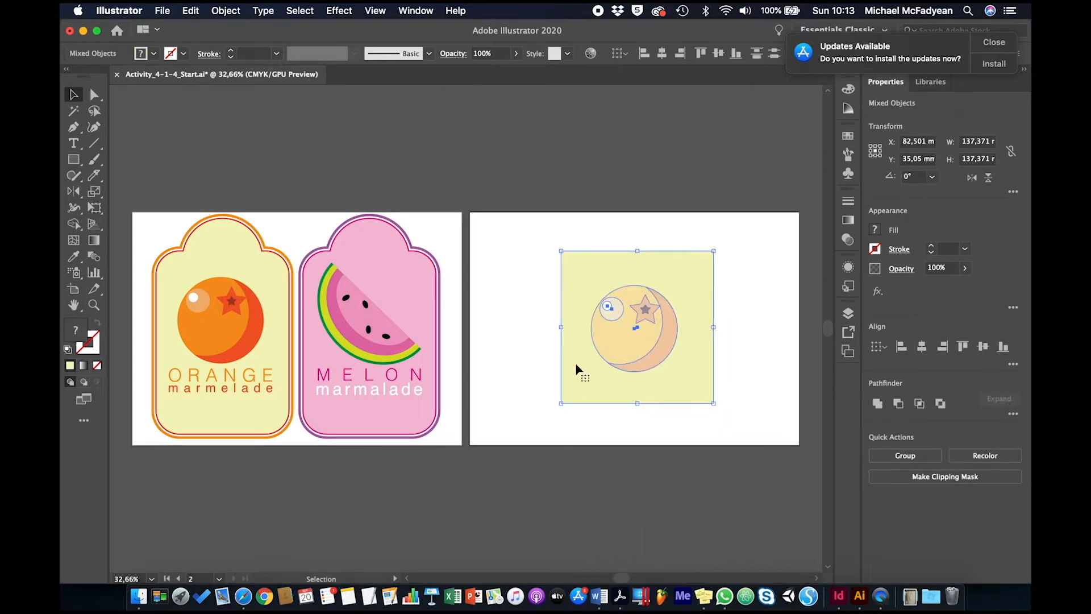
pyautogui.click(661, 54)
pyautogui.click(717, 54)
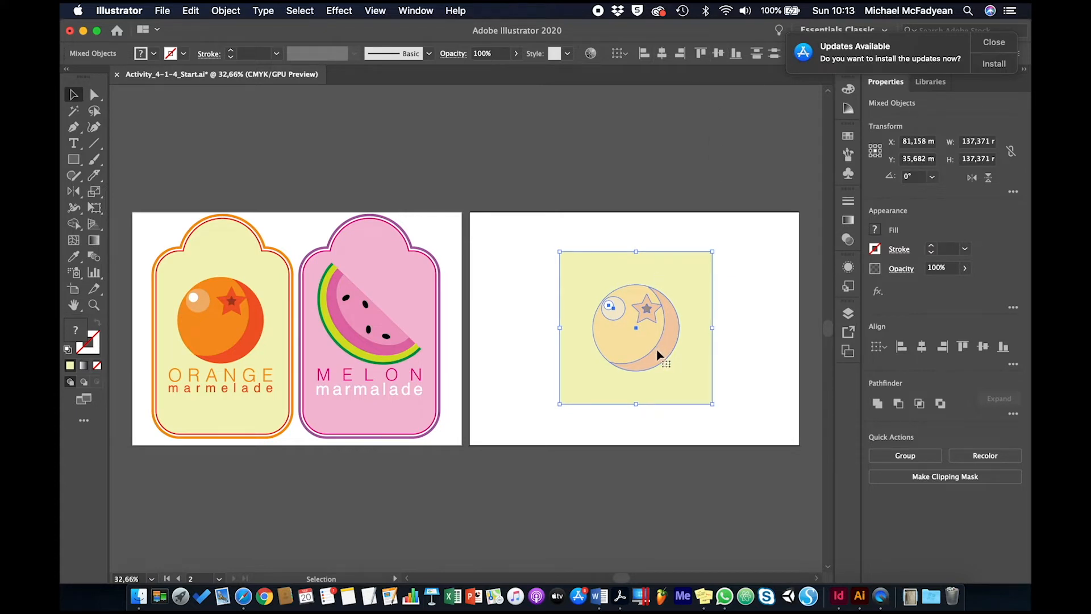
# Make a grid pattern from the square and orange, name it Oranges, and finish pattern editing.
pyautogui.click(226, 11)
pyautogui.moveTo(333, 339)
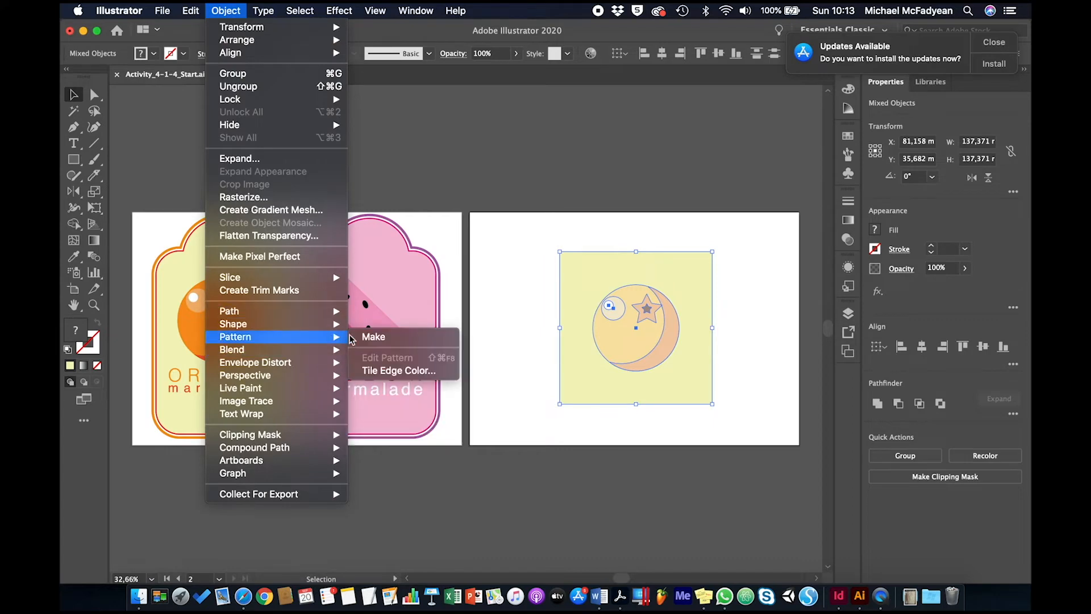
pyautogui.click(378, 339)
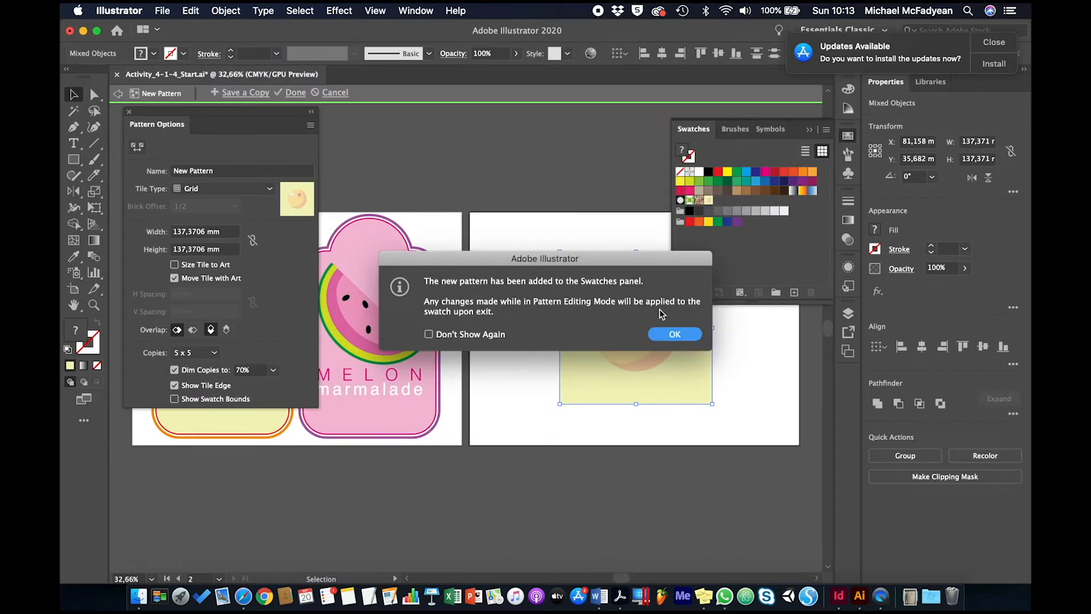
pyautogui.click(669, 333)
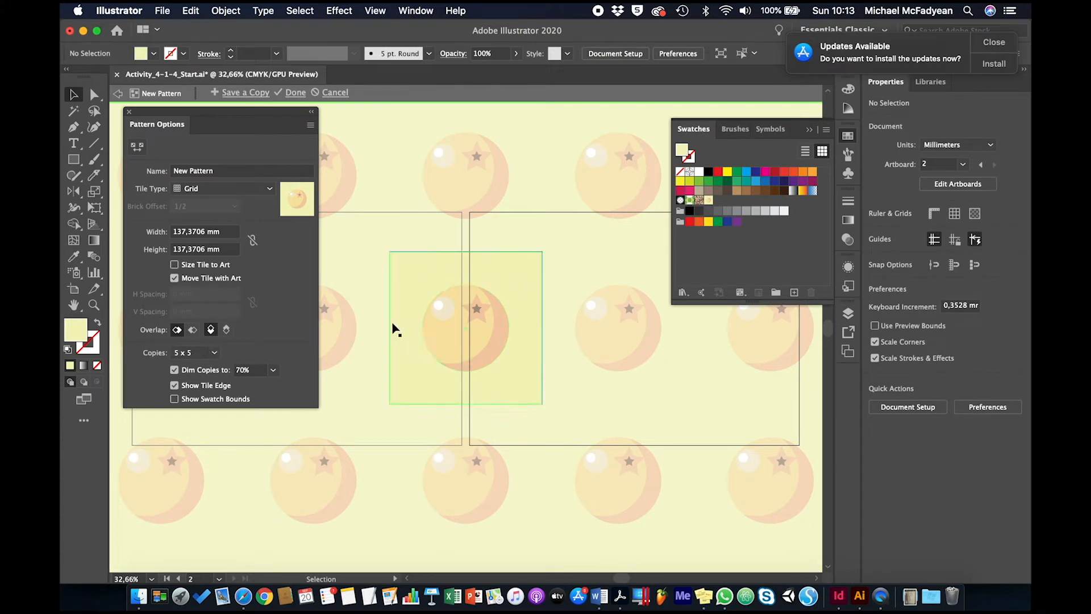
pyautogui.click(224, 171)
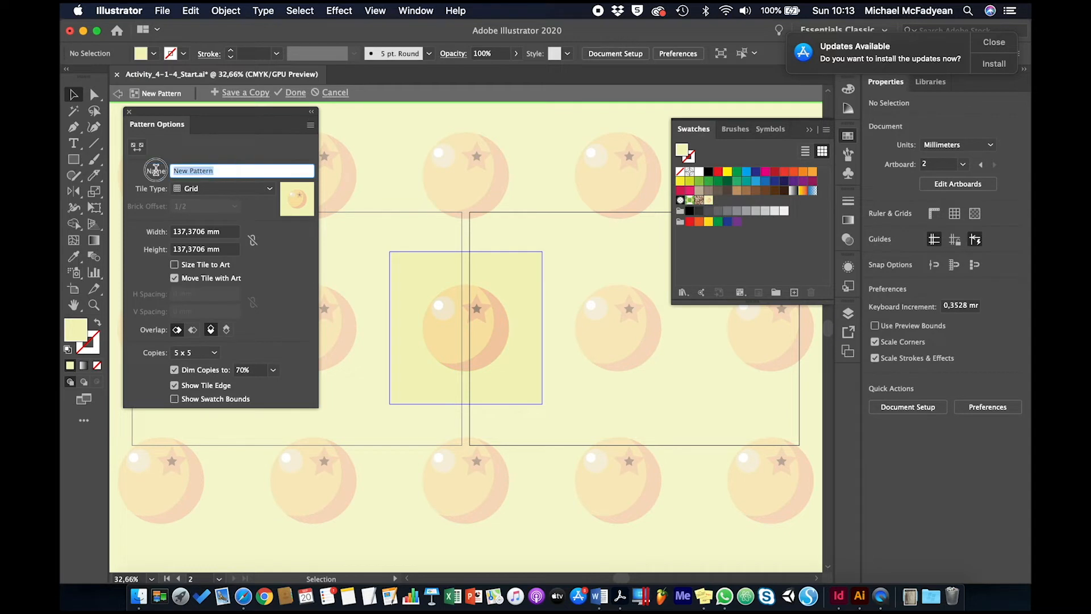
pyautogui.write('Oranges')
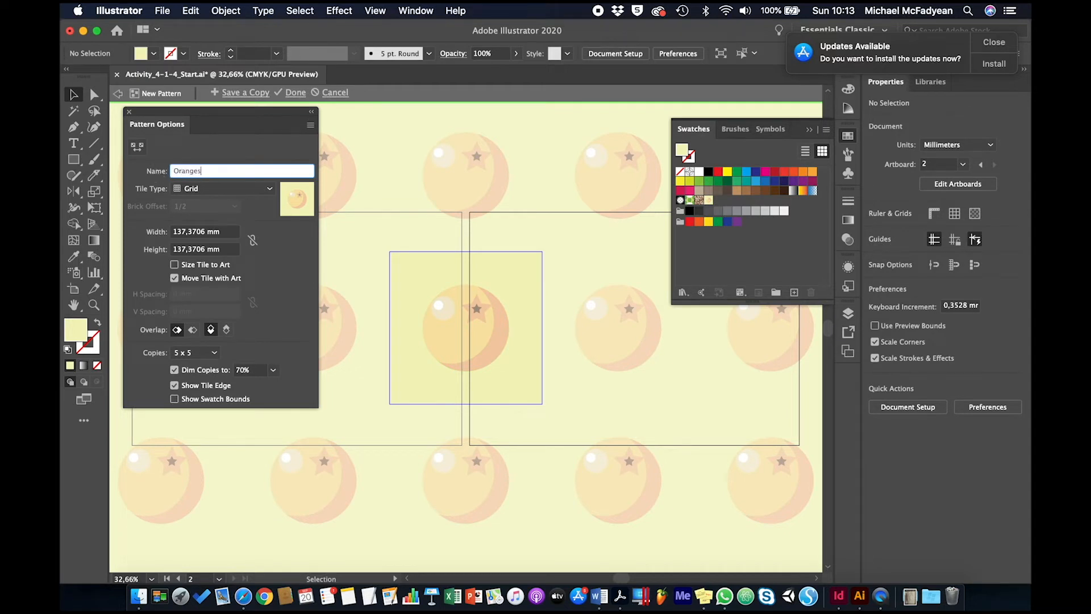
pyautogui.click(284, 92)
pyautogui.click(284, 94)
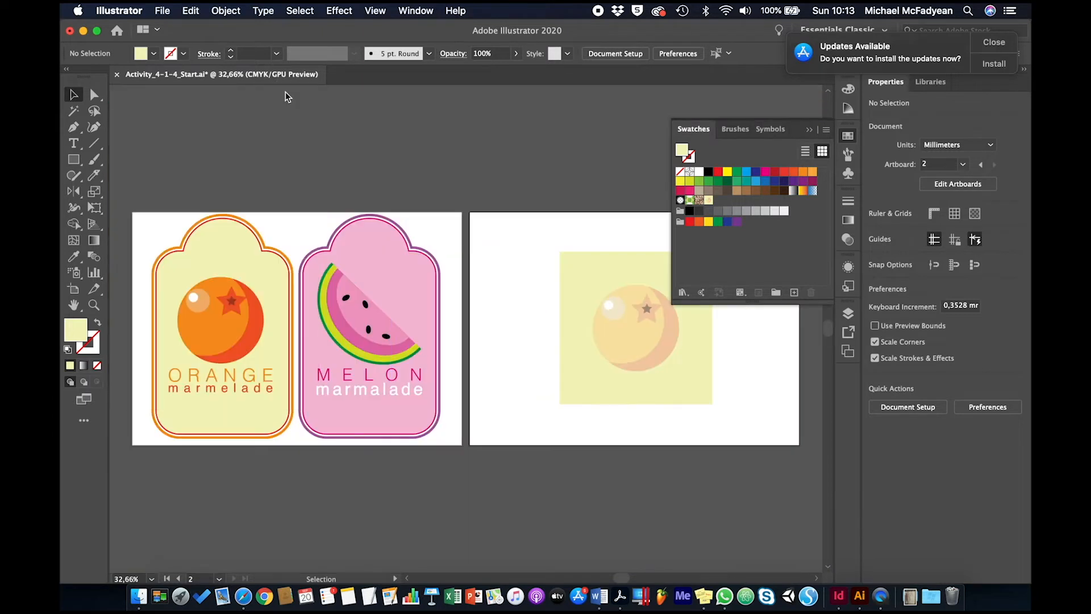
# Delete the yellow square and pale orange from the second artboard.
pyautogui.click(572, 279)
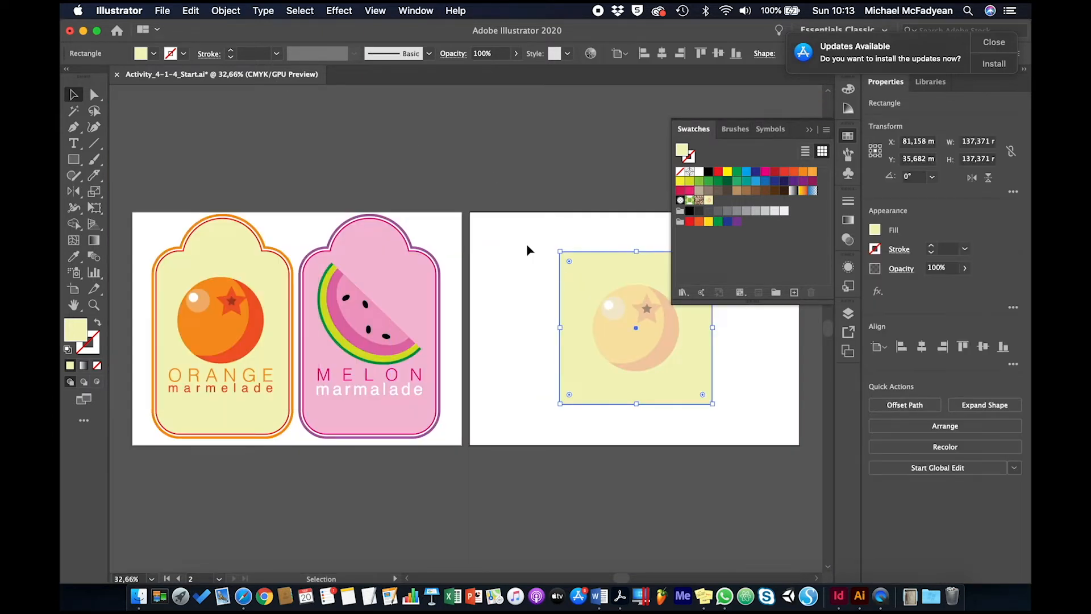
pyautogui.moveTo(523, 242); pyautogui.dragTo(660, 336)
pyautogui.press('Delete')
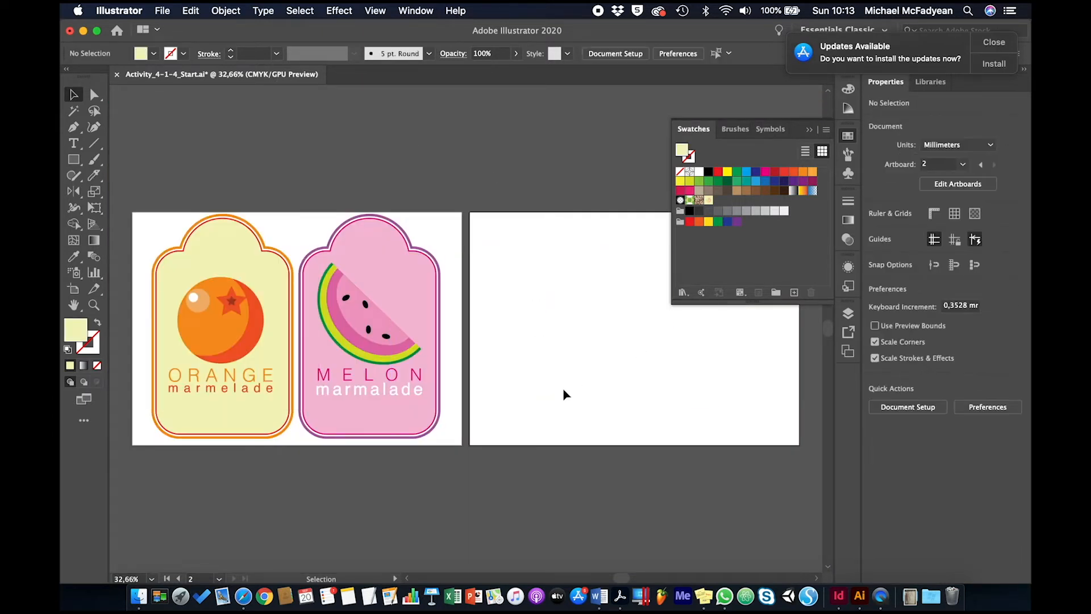
# Isolate the orange label's background shape on the first artboard and fill it with the Oranges pattern swatch.
pyautogui.click(459, 411)
pyautogui.press('super+0')
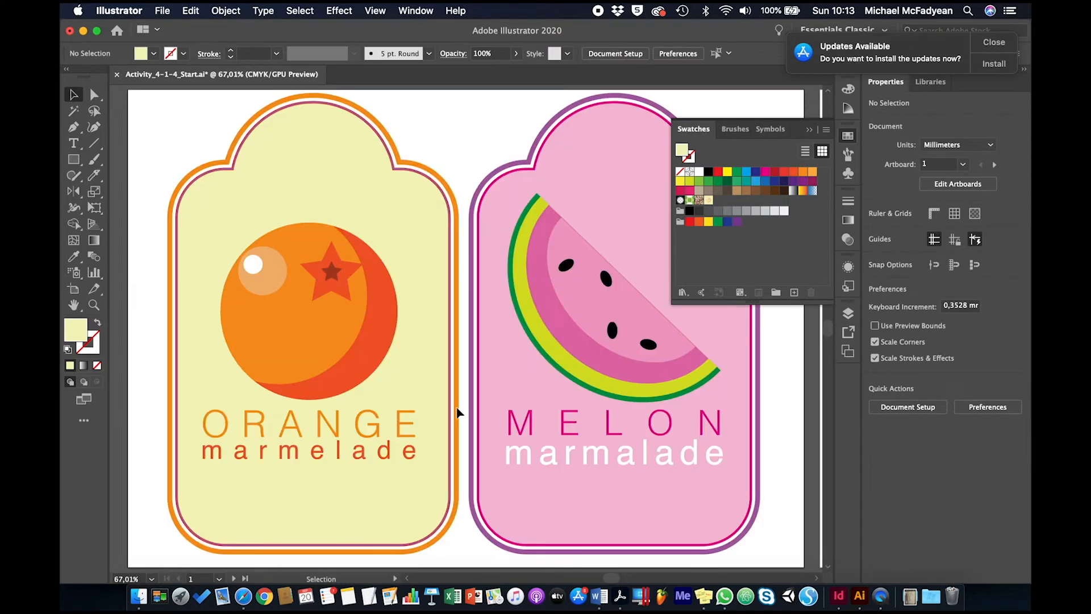
pyautogui.click(358, 179)
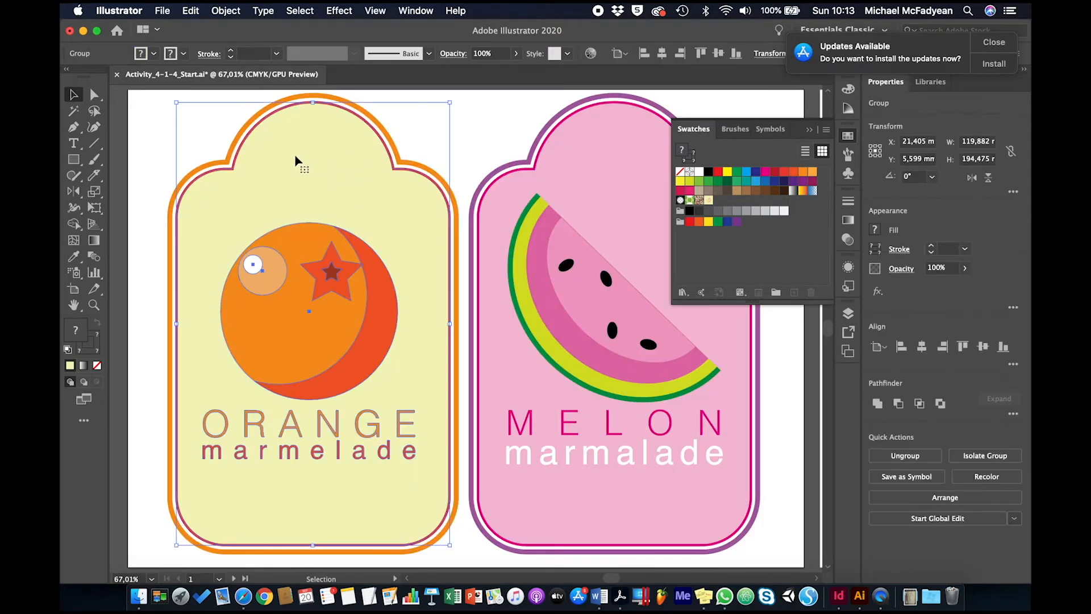
pyautogui.doubleClick(290, 183)
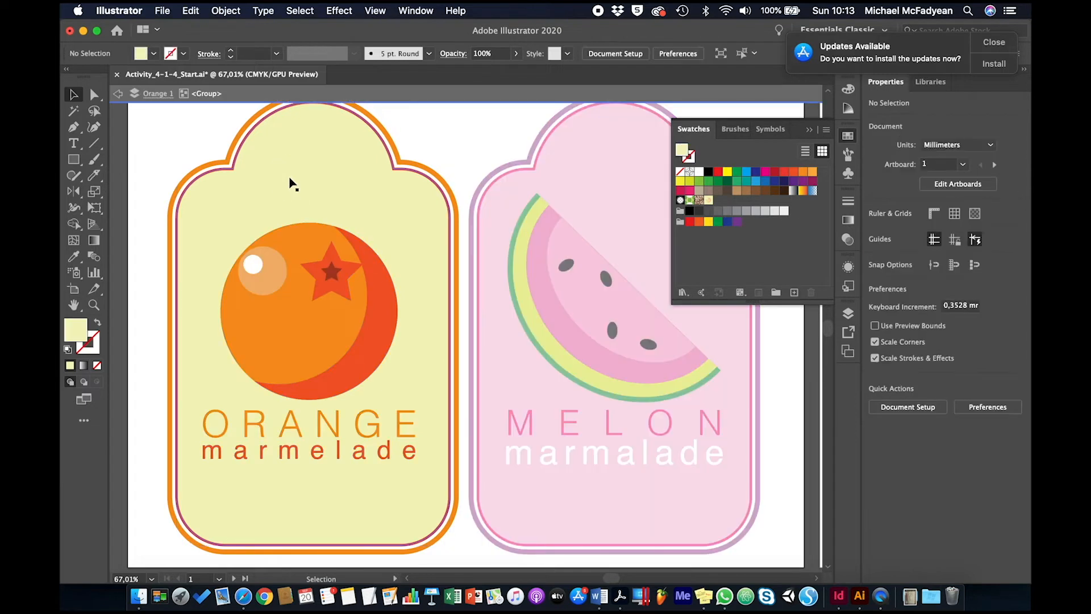
pyautogui.doubleClick(290, 181)
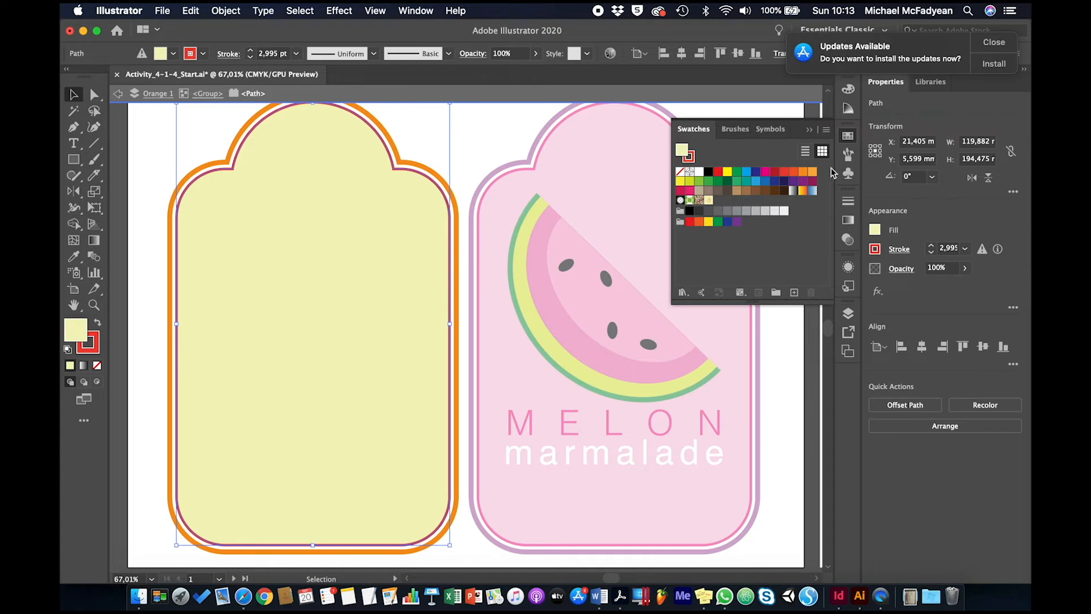
pyautogui.click(709, 201)
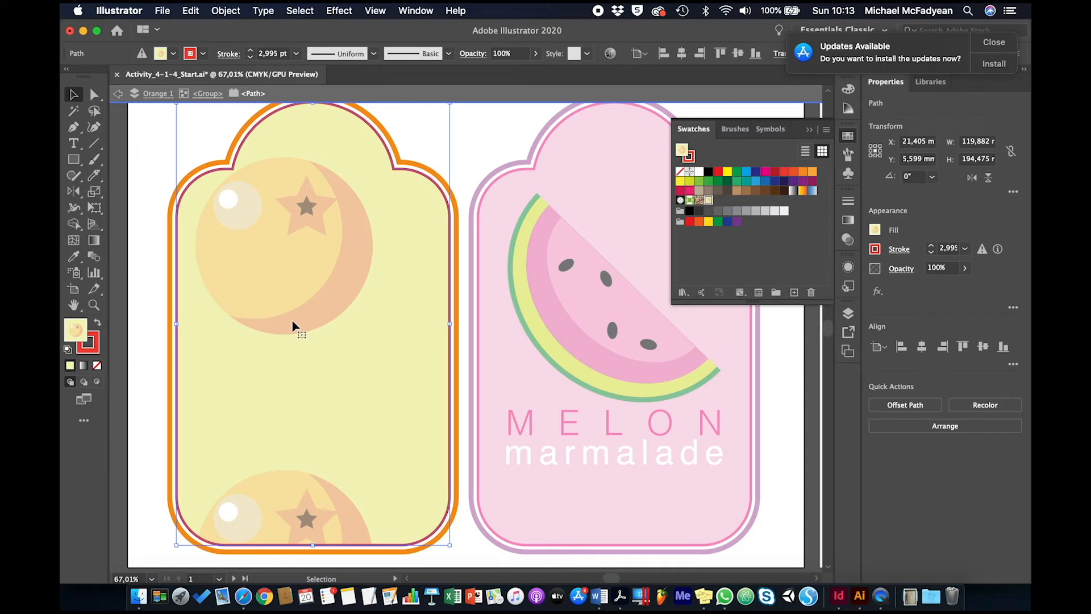
# Scale only the background's pattern fill uniformly to 20%, with Transform Objects off and Transform Patterns on.
pyautogui.click(234, 11)
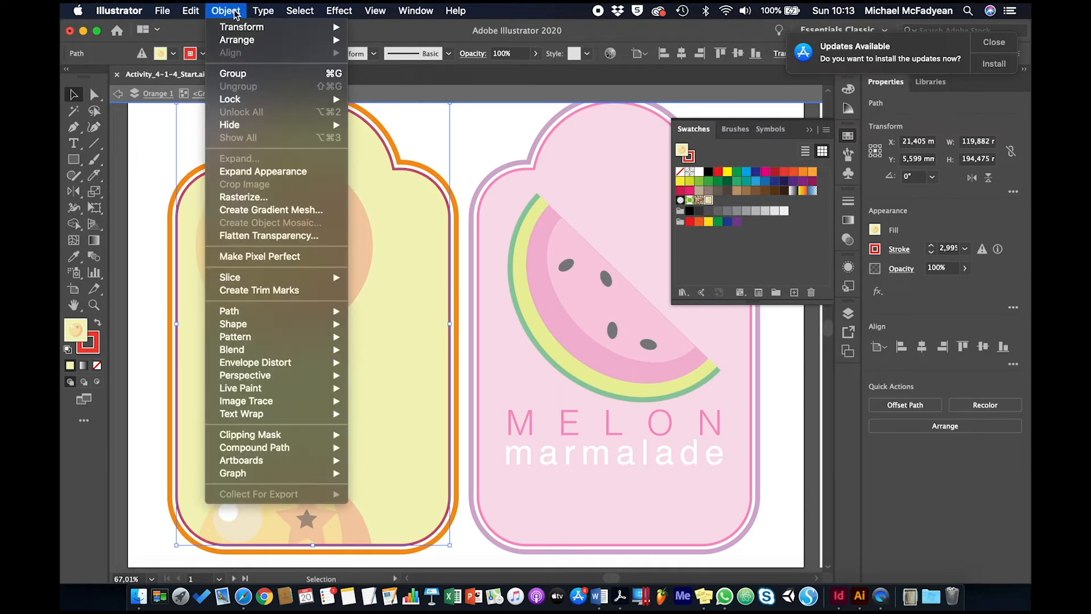
pyautogui.moveTo(302, 26)
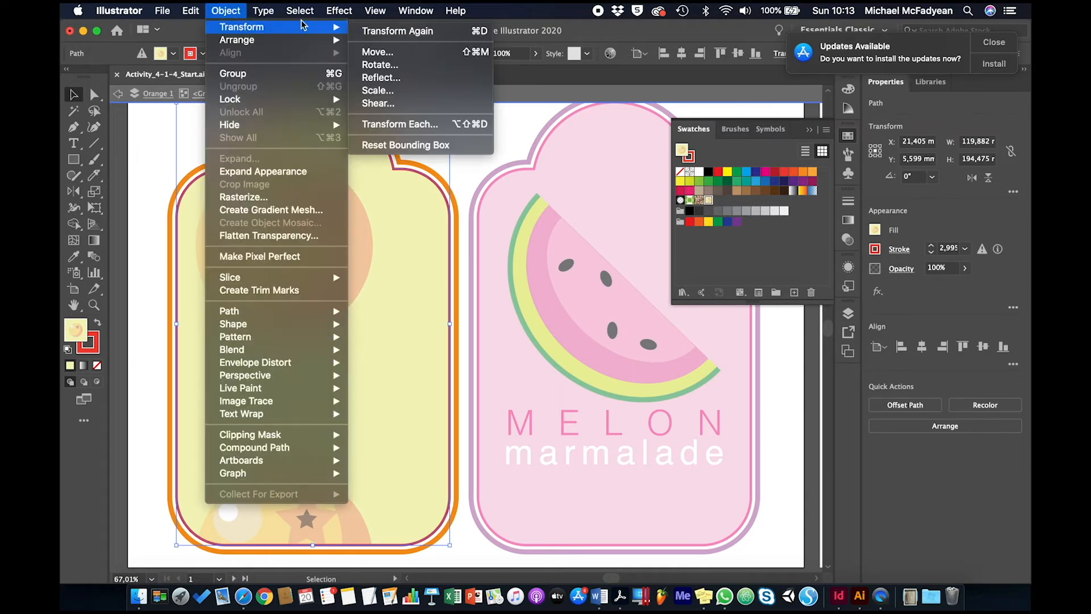
pyautogui.click(397, 91)
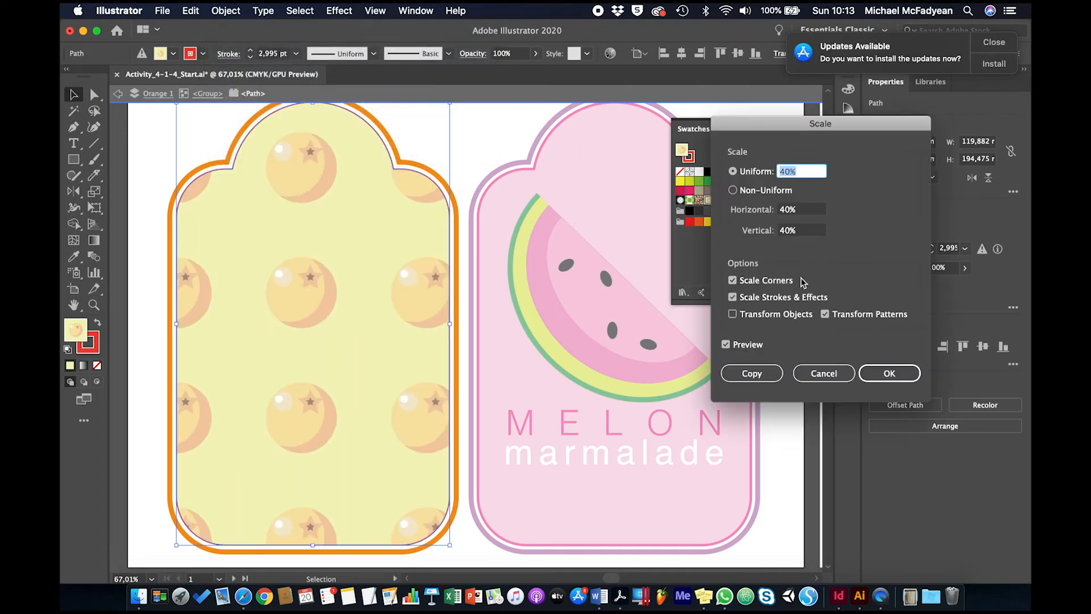
pyautogui.click(734, 314)
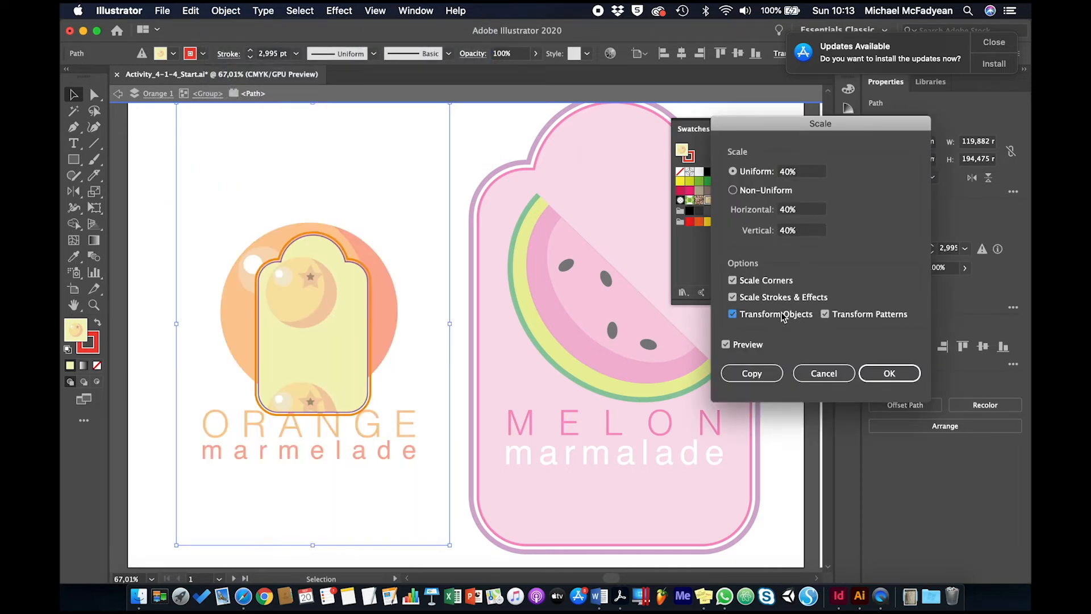
pyautogui.click(733, 315)
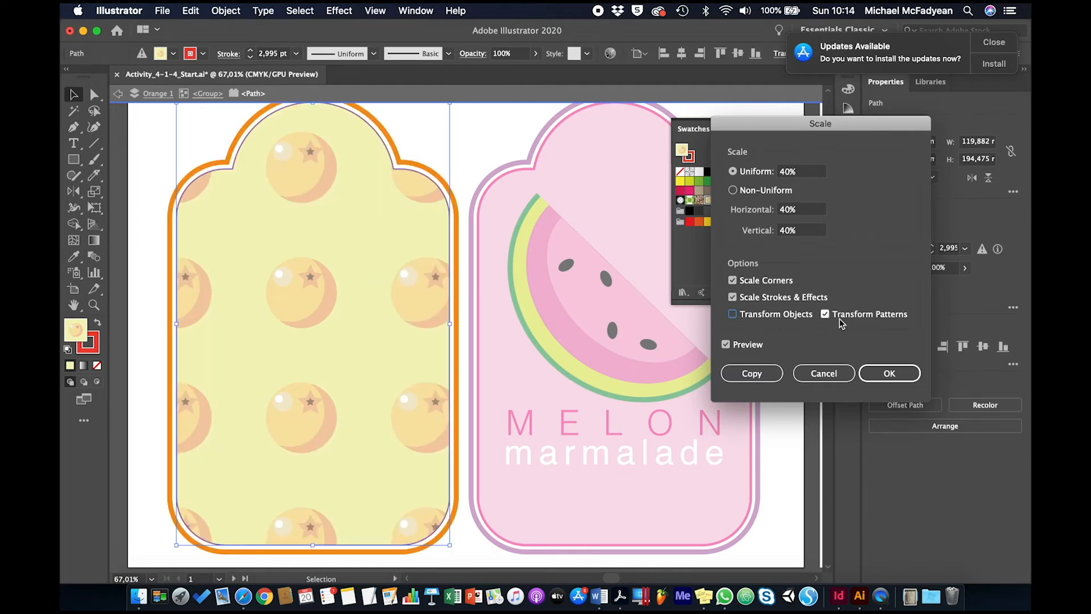
pyautogui.click(804, 171)
pyautogui.press('Down')
pyautogui.press('Down')
pyautogui.press('Down')
pyautogui.press('Down')
pyautogui.press('Down')
pyautogui.press('Down')
pyautogui.press('Down')
pyautogui.press('Down')
pyautogui.press('Down')
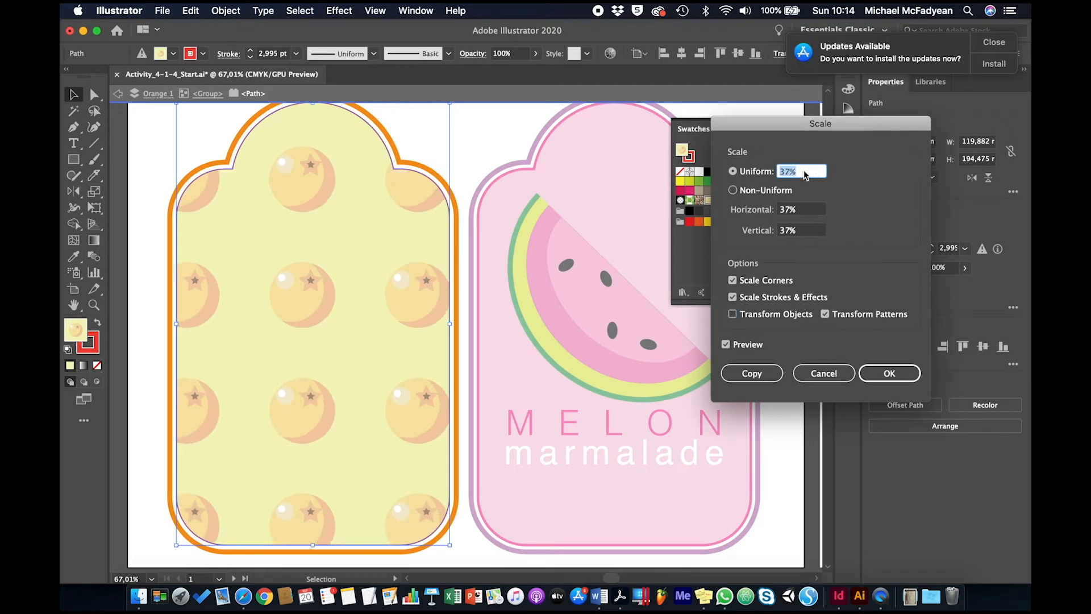
pyautogui.press('Down')
pyautogui.press('Down')
pyautogui.press('Down')
pyautogui.press('Down')
pyautogui.press('Down')
pyautogui.press('Down')
pyautogui.press('Down')
pyautogui.press('Down')
pyautogui.press('Down')
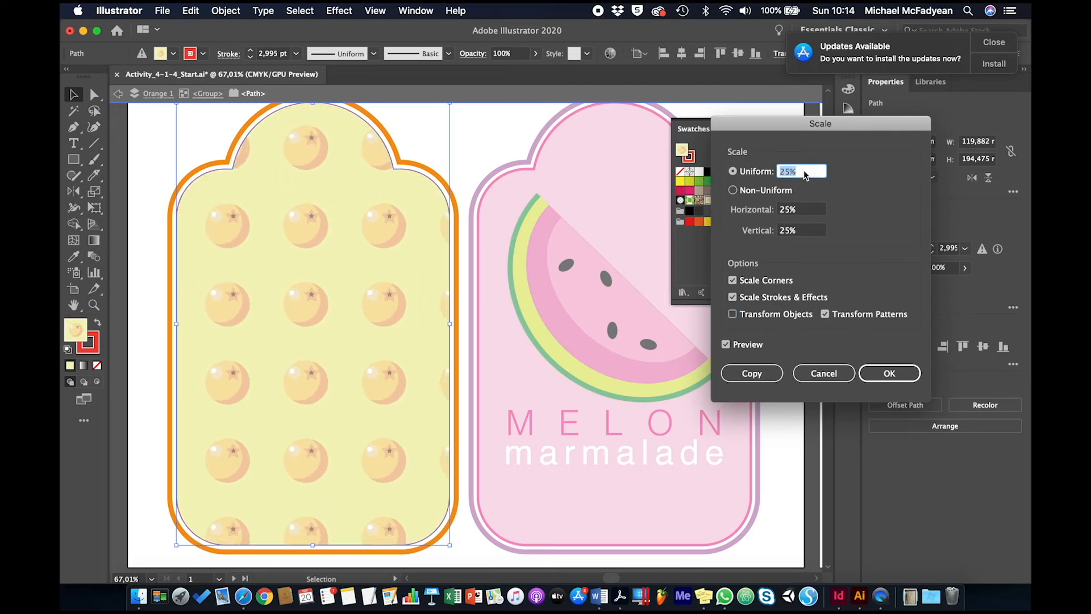
pyautogui.press('Down')
pyautogui.press('Down')
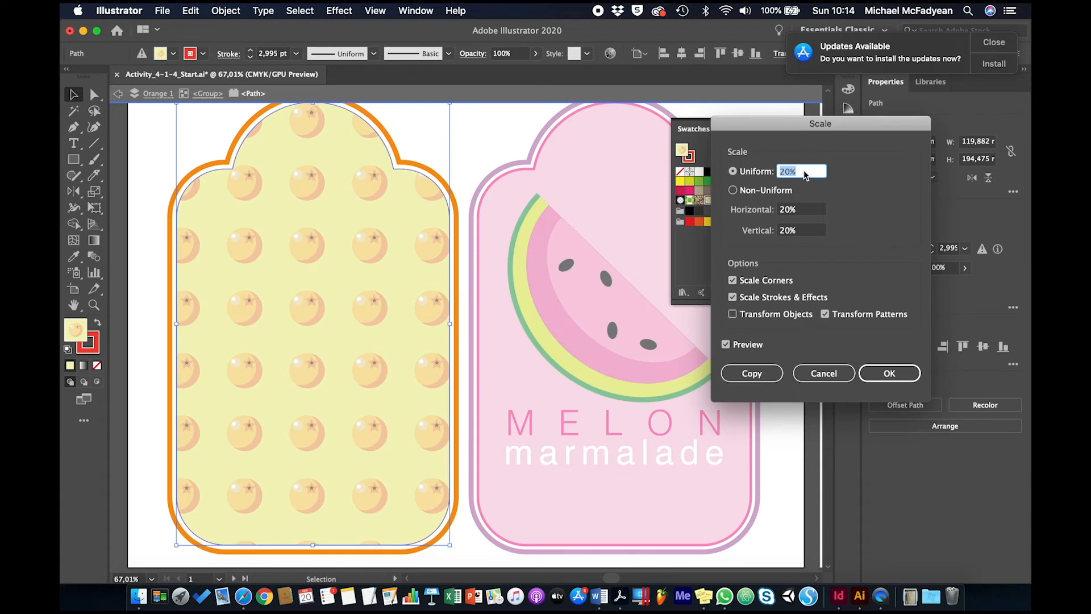
pyautogui.click(877, 375)
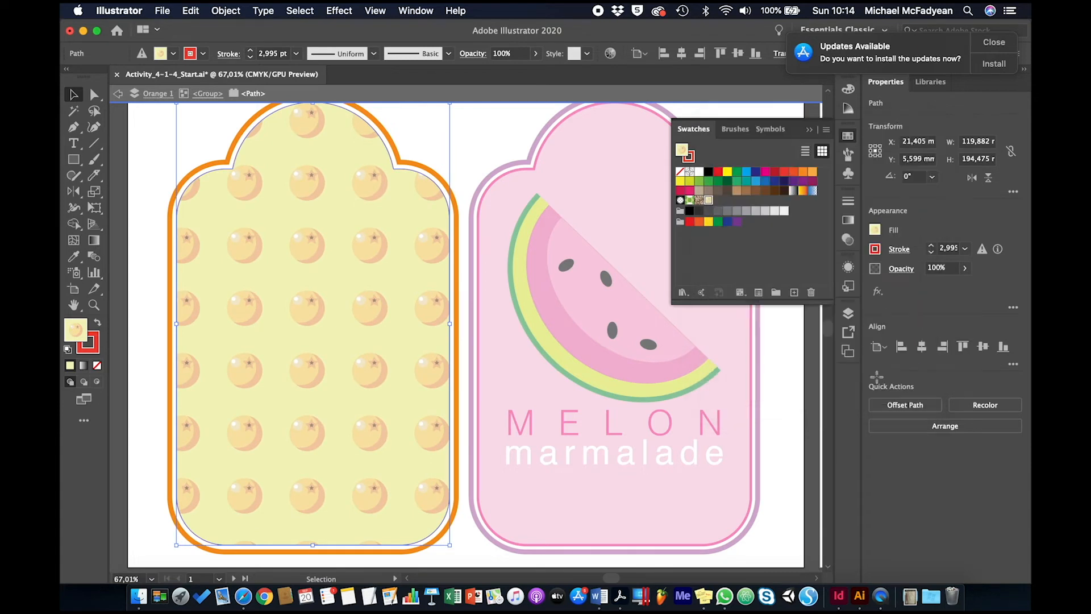
# Rotate only the background's orange pattern by 45°, leaving the label shape itself untransformed.
pyautogui.click(238, 10)
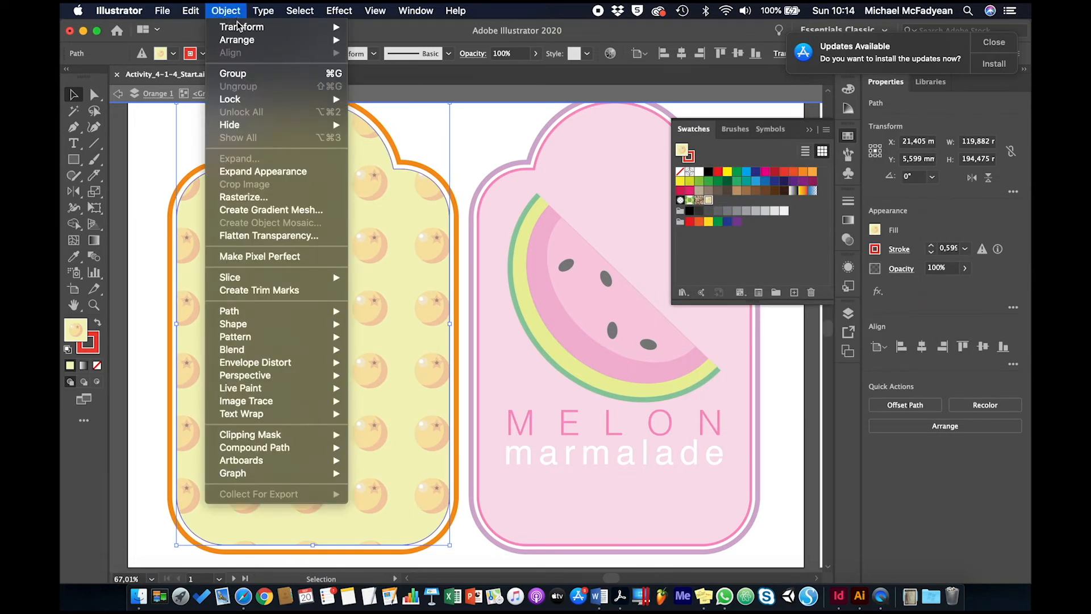
pyautogui.moveTo(245, 30)
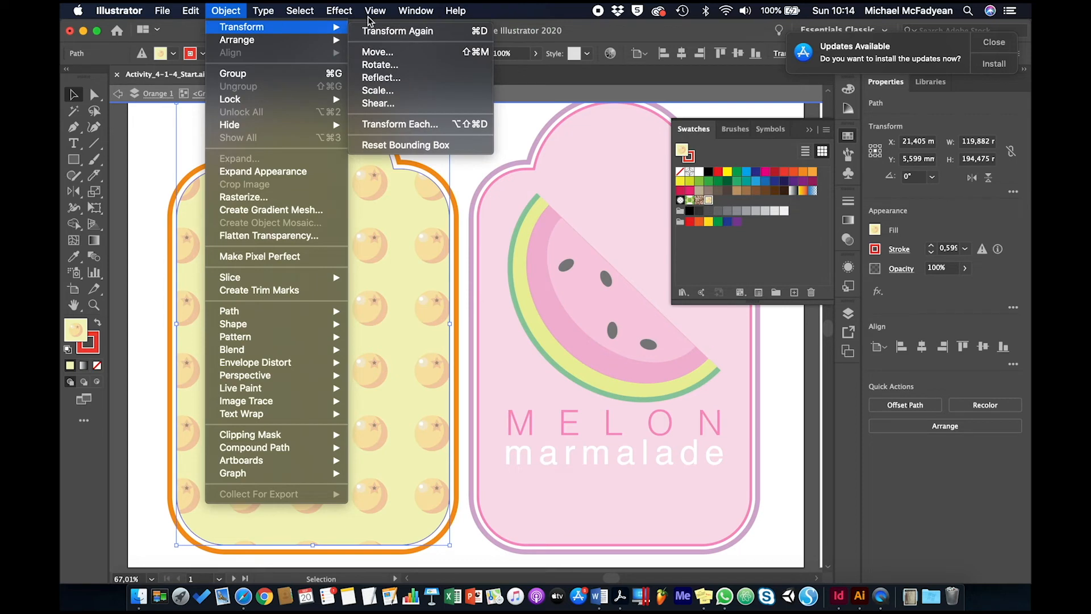
pyautogui.click(401, 64)
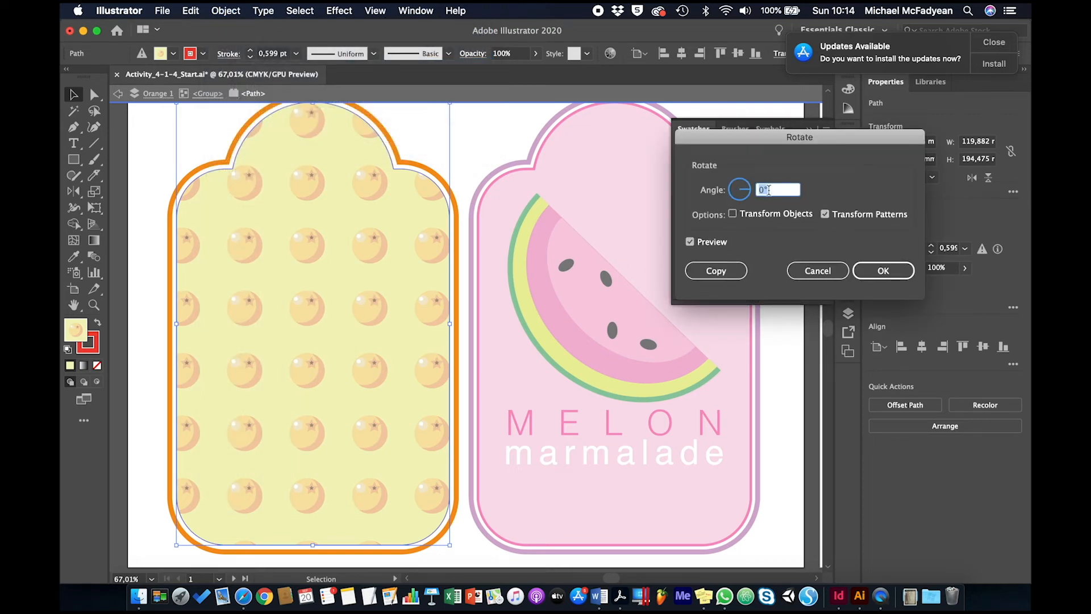
pyautogui.press('Up')
pyautogui.press('Up')
pyautogui.press('Up')
pyautogui.press('Up')
pyautogui.press('Up')
pyautogui.press('Up')
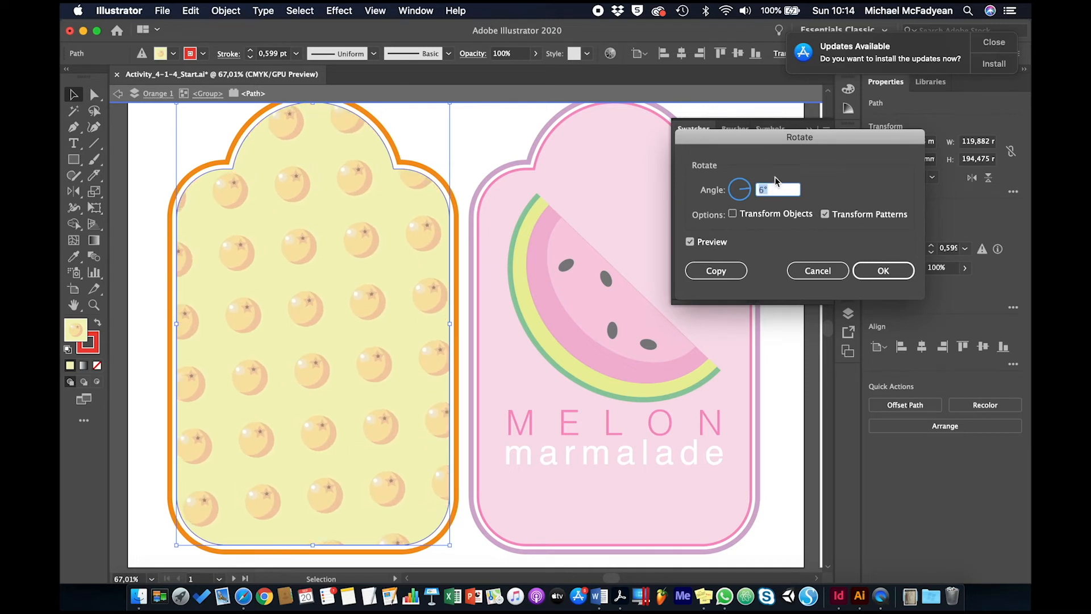
pyautogui.hotkey('shift', 'Up')
pyautogui.hotkey('shift', 'Up')
pyautogui.hotkey('shift', 'Up')
pyautogui.hotkey('shift', 'Up')
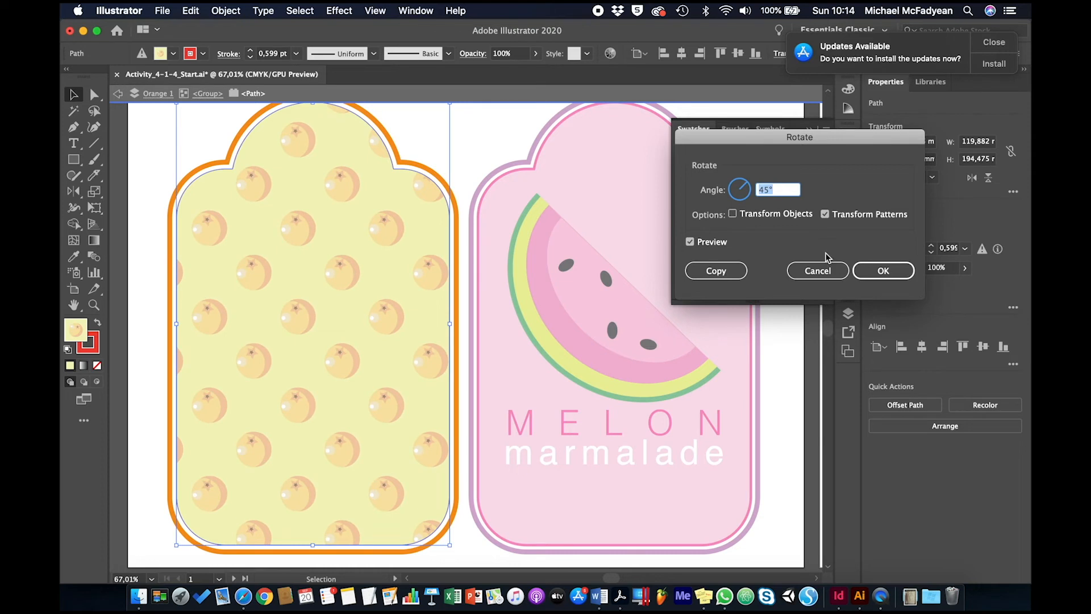
pyautogui.click(873, 274)
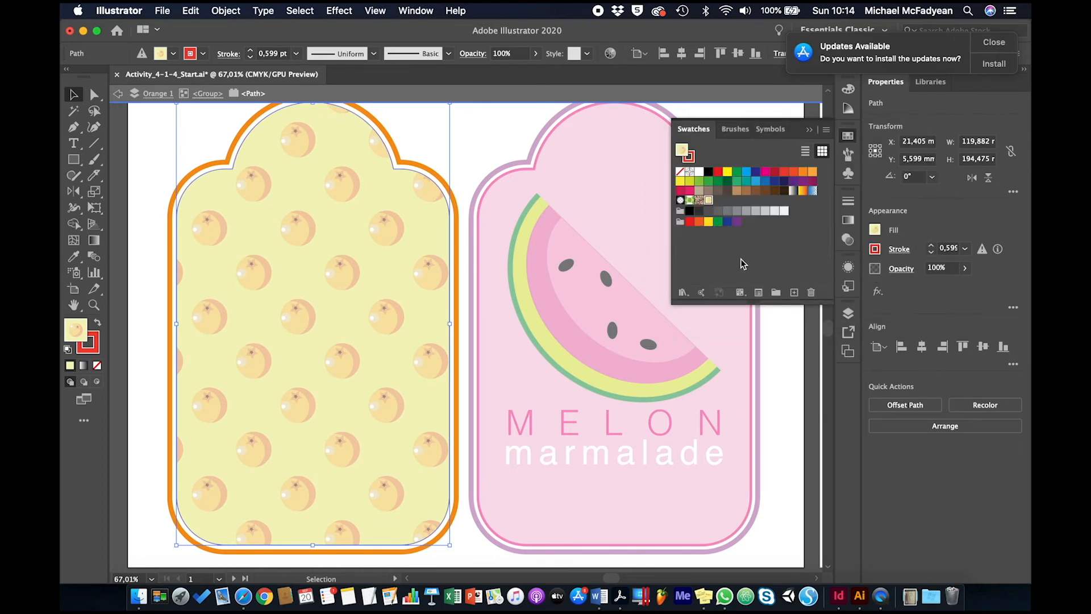
# Exit isolation mode and clear the Swatches panel and the update notification from the workspace.
pyautogui.doubleClick(485, 154)
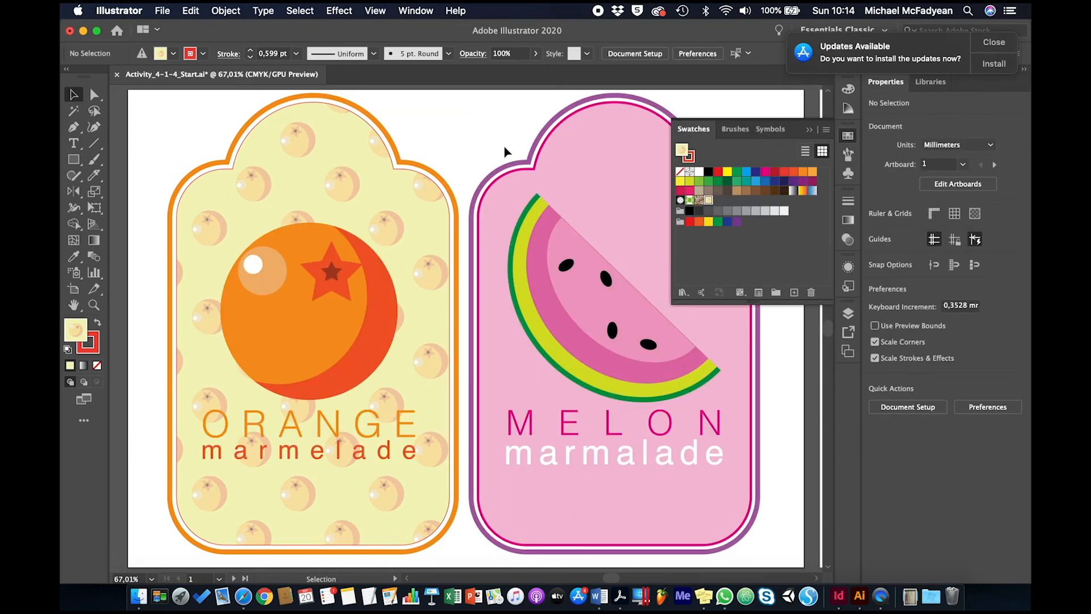
pyautogui.click(809, 131)
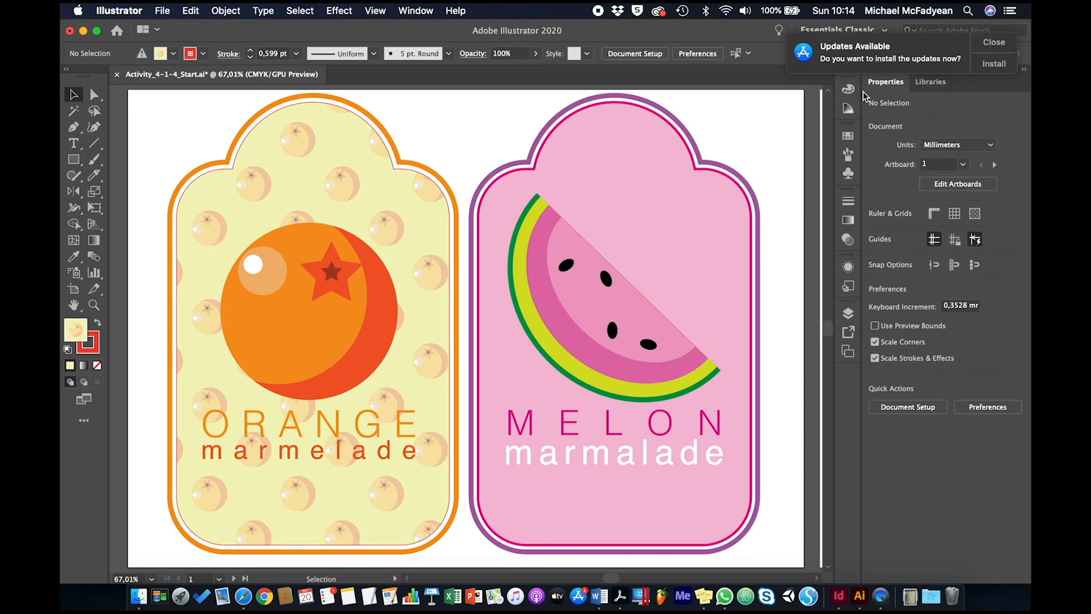
pyautogui.click(1002, 50)
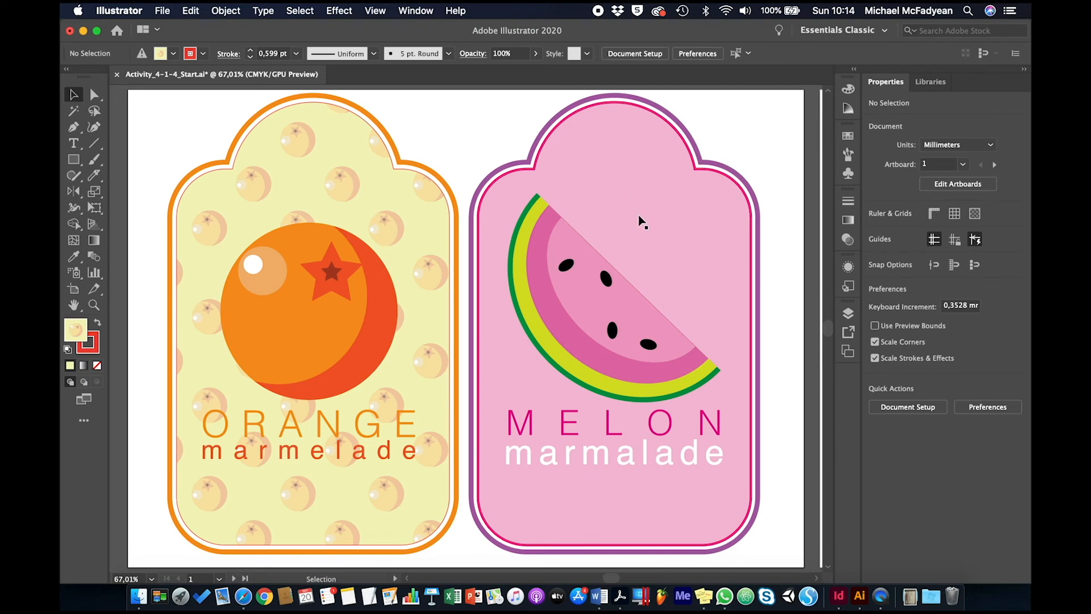